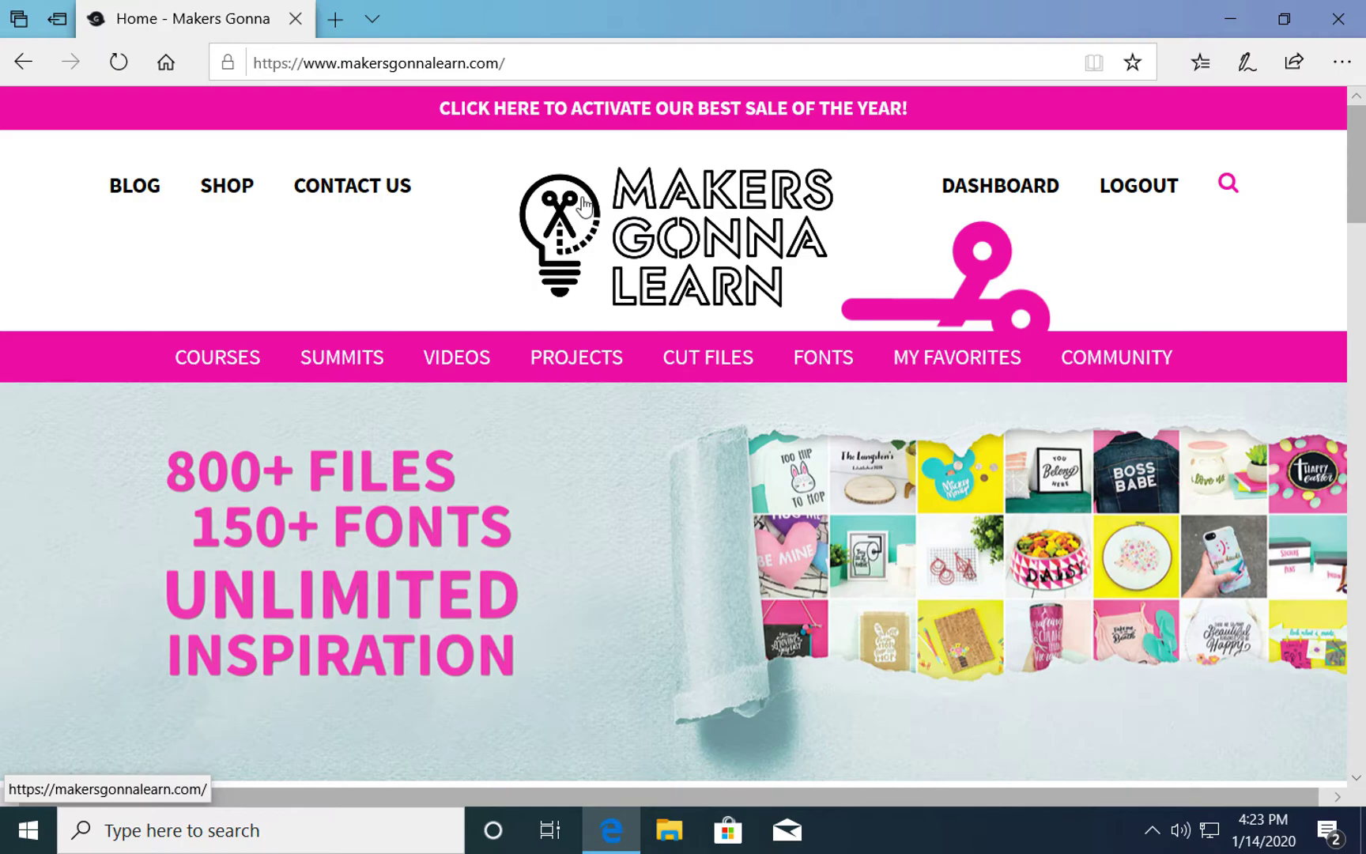
Download FancyPantsy.zip from the fancy fonts row on Makers Gonna Learn and show it in Downloads
{"action": "left_click", "coordinate": [830, 362]}
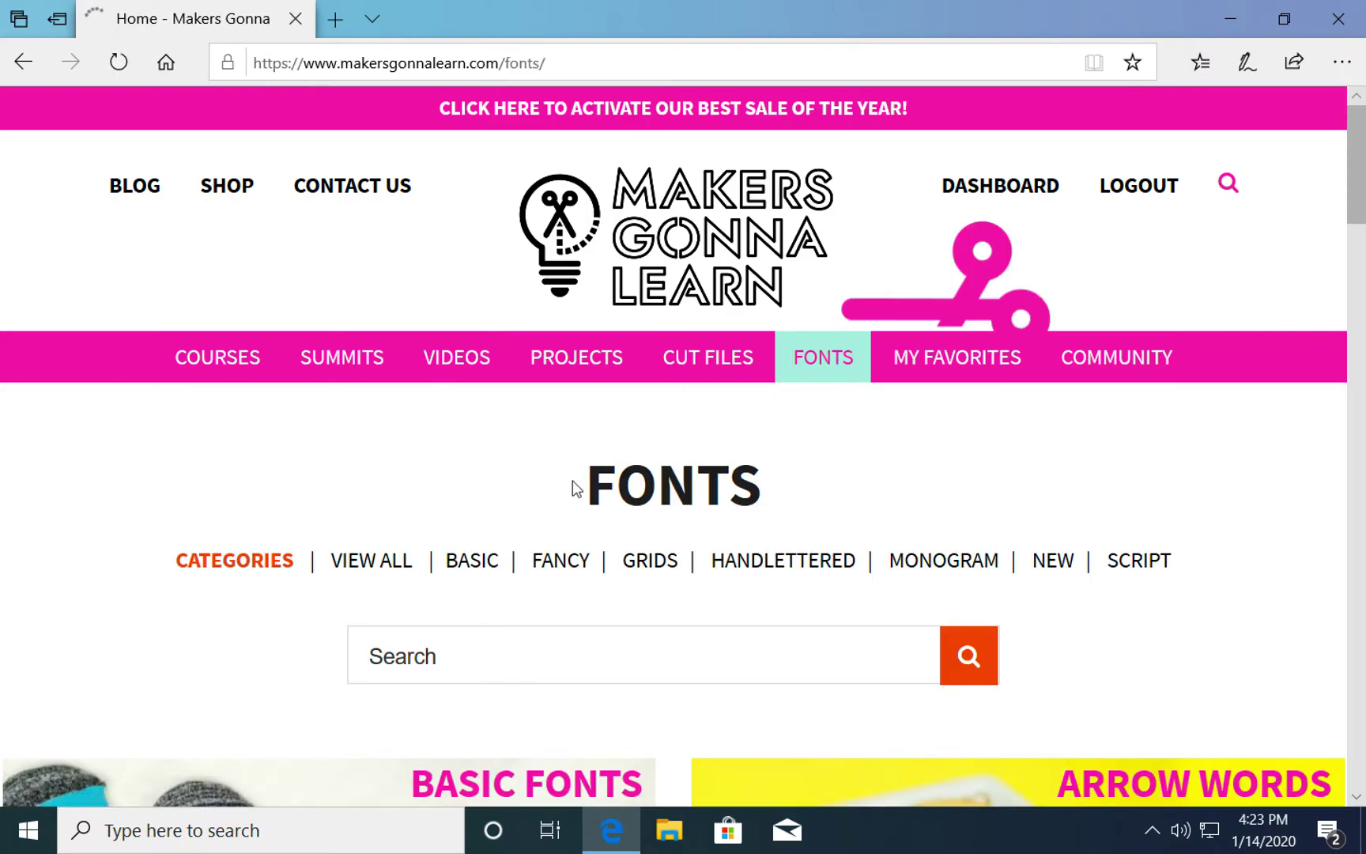
{"action": "scroll", "coordinate": [561, 565], "scroll_direction": "down", "scroll_amount": 10}
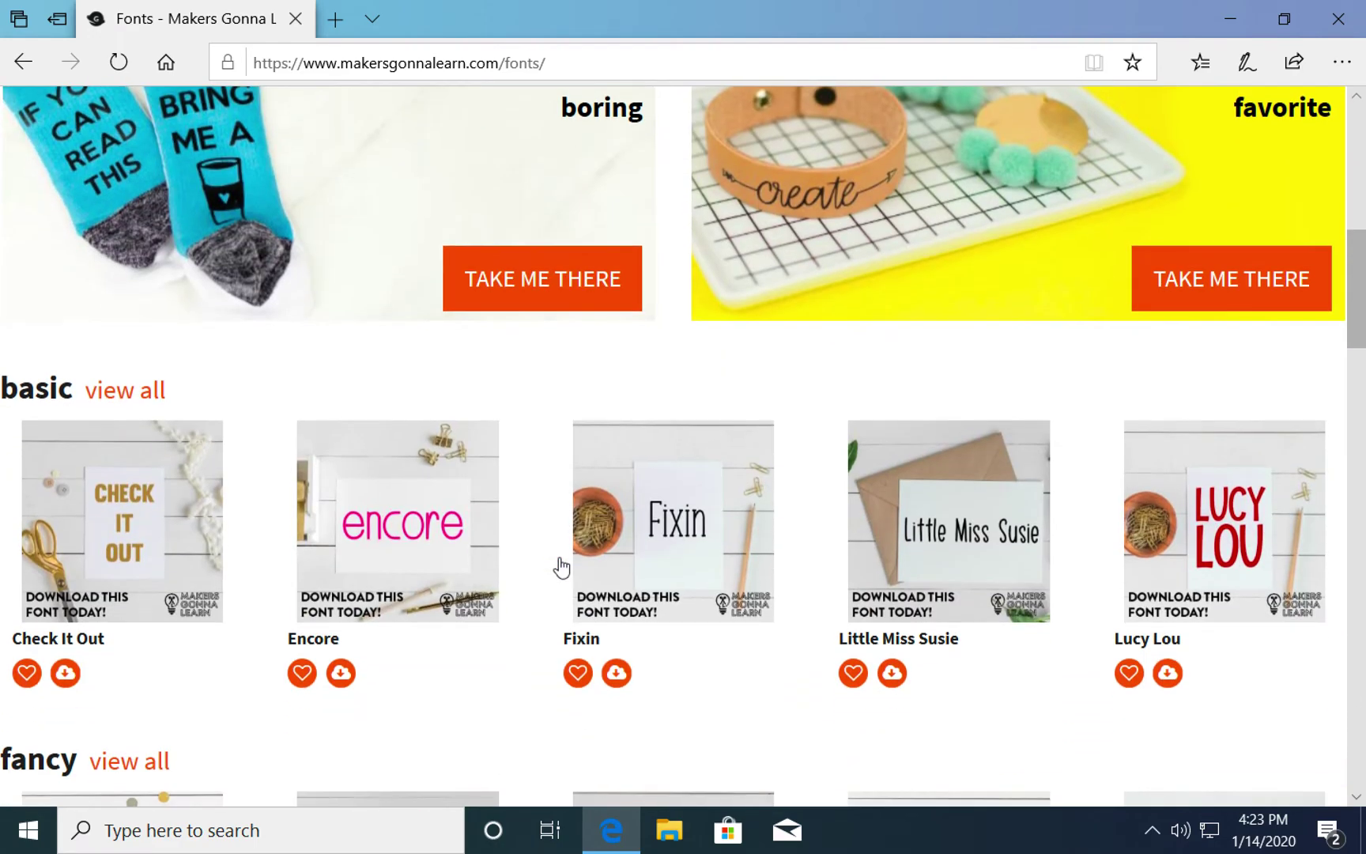
{"action": "scroll", "coordinate": [561, 565], "scroll_direction": "down", "scroll_amount": 10}
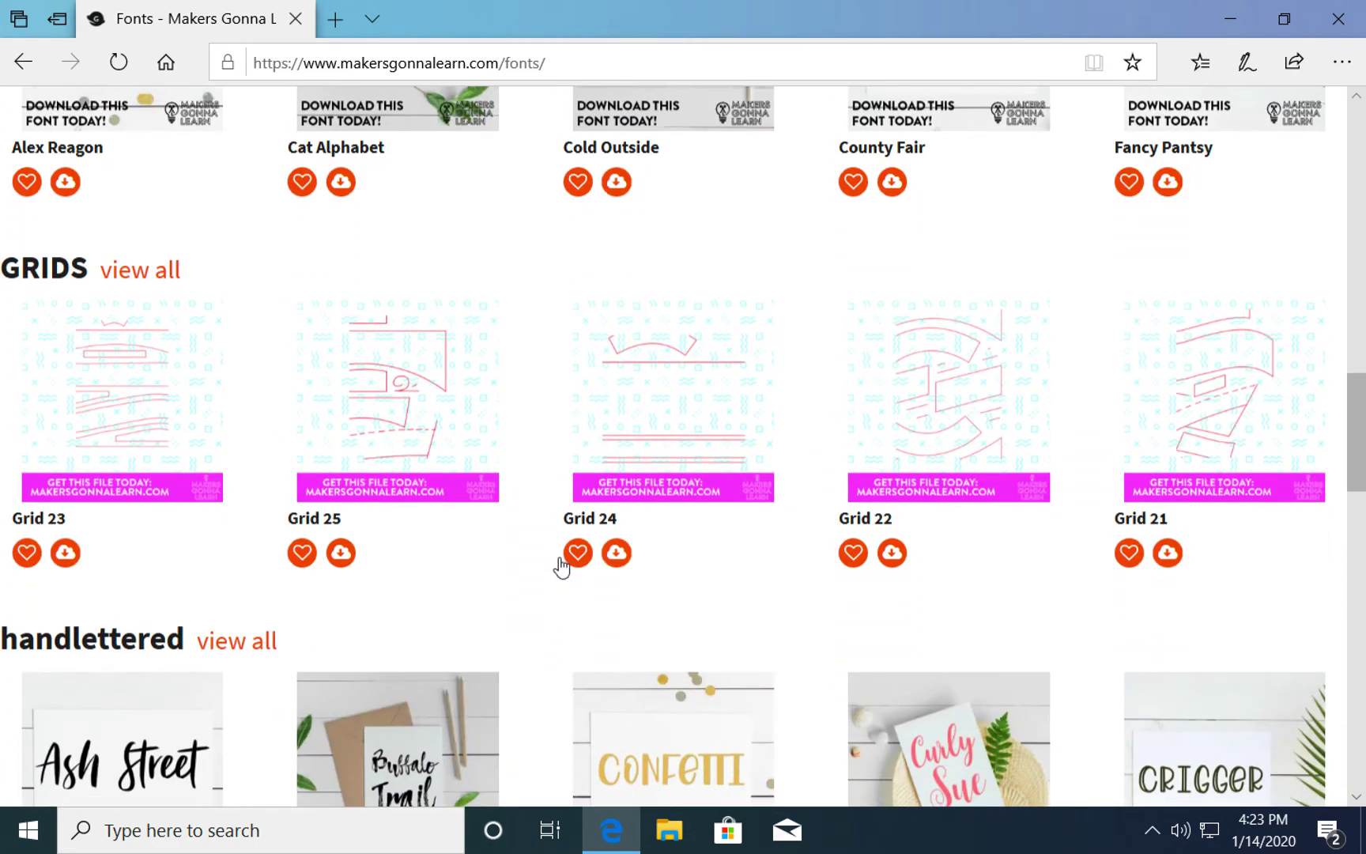
{"action": "scroll", "coordinate": [561, 565], "scroll_direction": "up", "scroll_amount": 4}
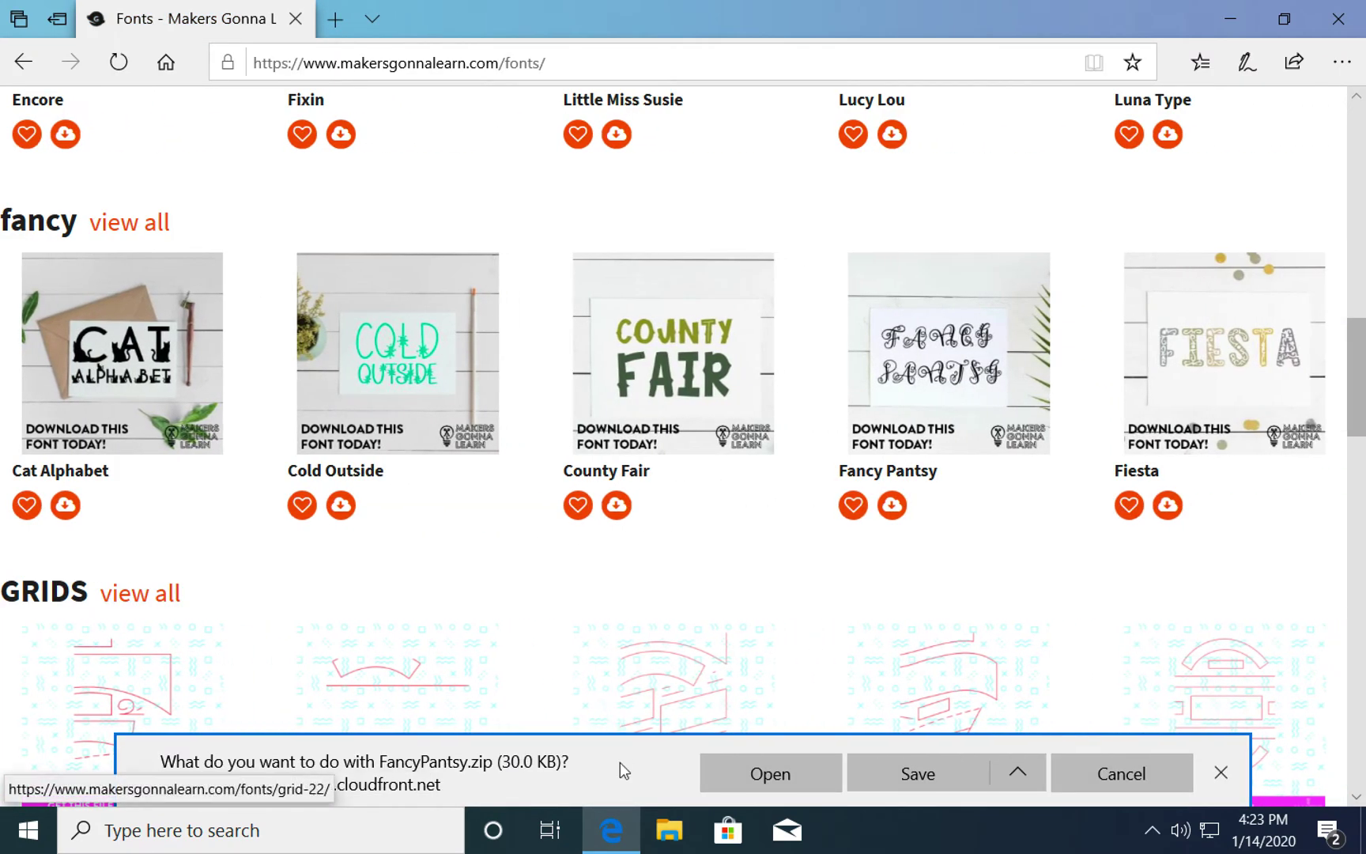
{"action": "left_click", "coordinate": [916, 773]}
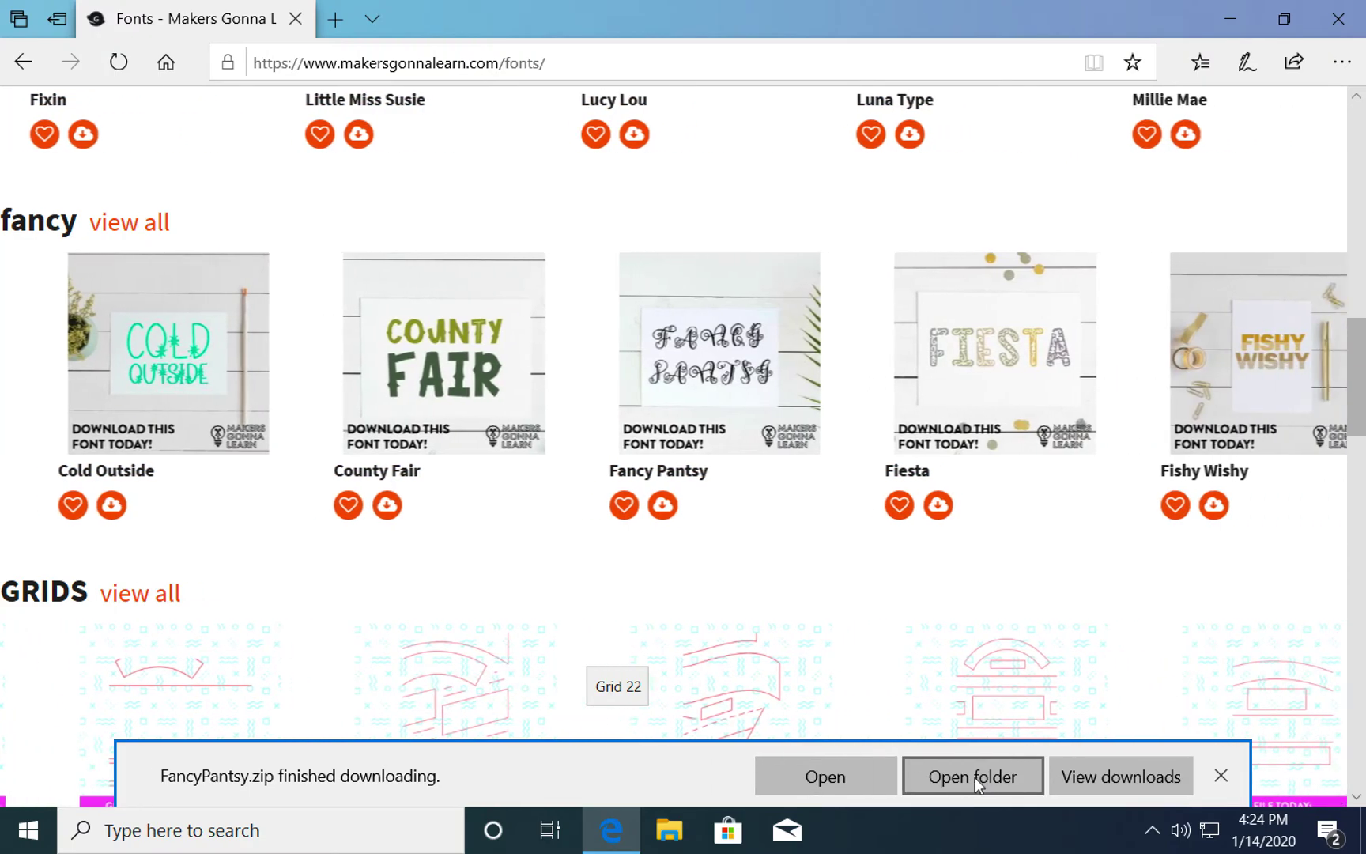
{"action": "left_click", "coordinate": [979, 777]}
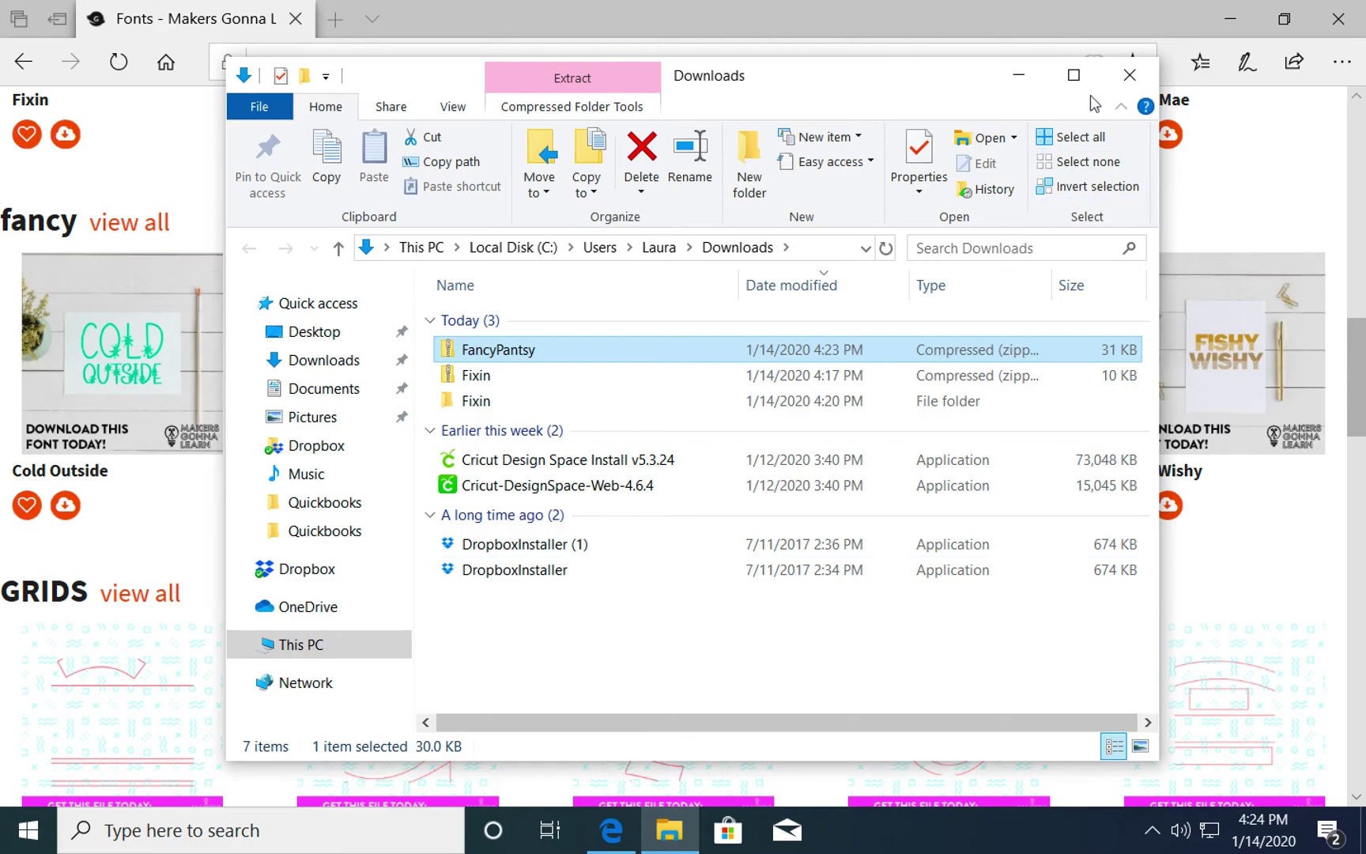
{"action": "left_click", "coordinate": [1123, 80]}
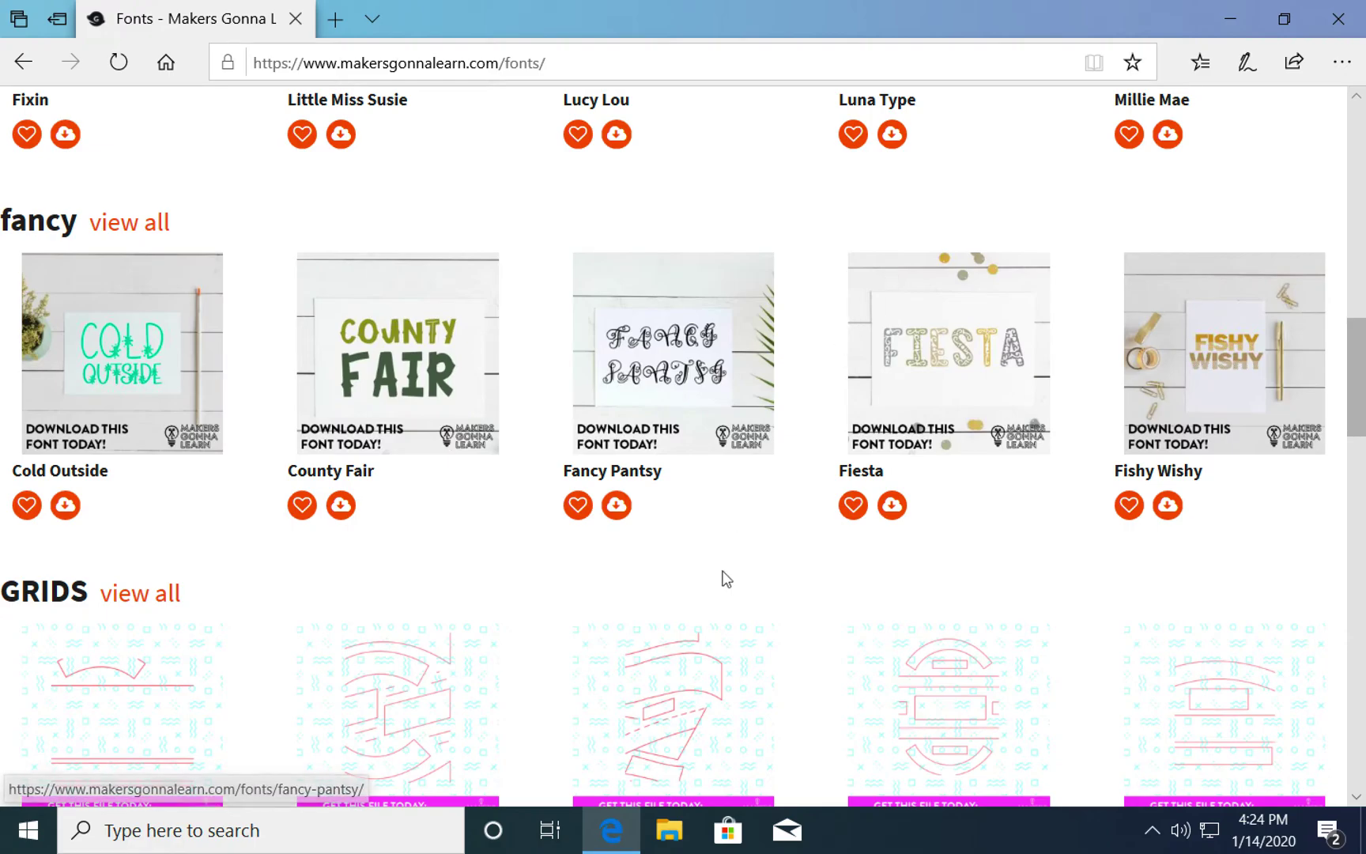
{"action": "left_click", "coordinate": [666, 834]}
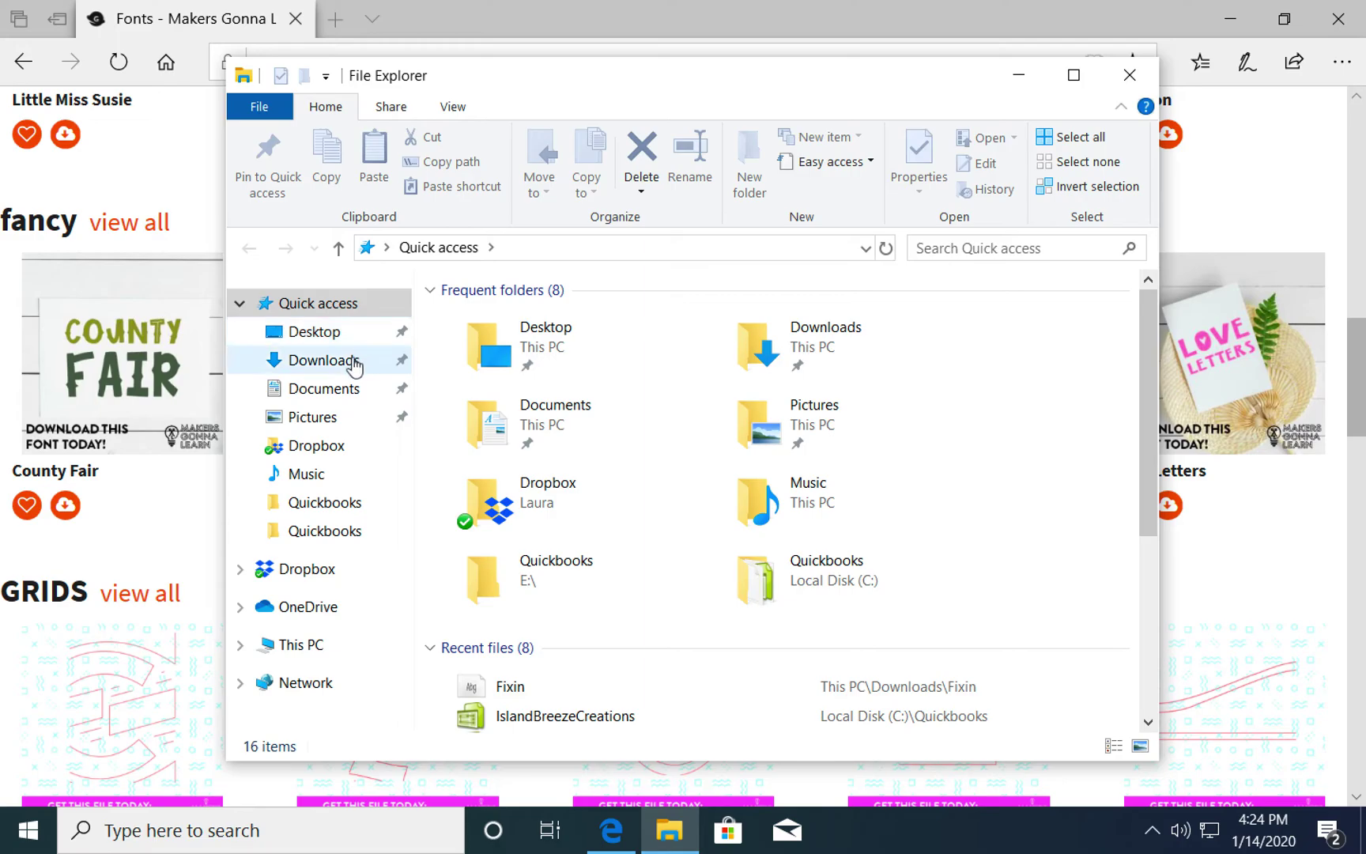
Select the FancyPantsy zip in Downloads and bring up the Compressed Folder Tools options
{"action": "left_click", "coordinate": [315, 370]}
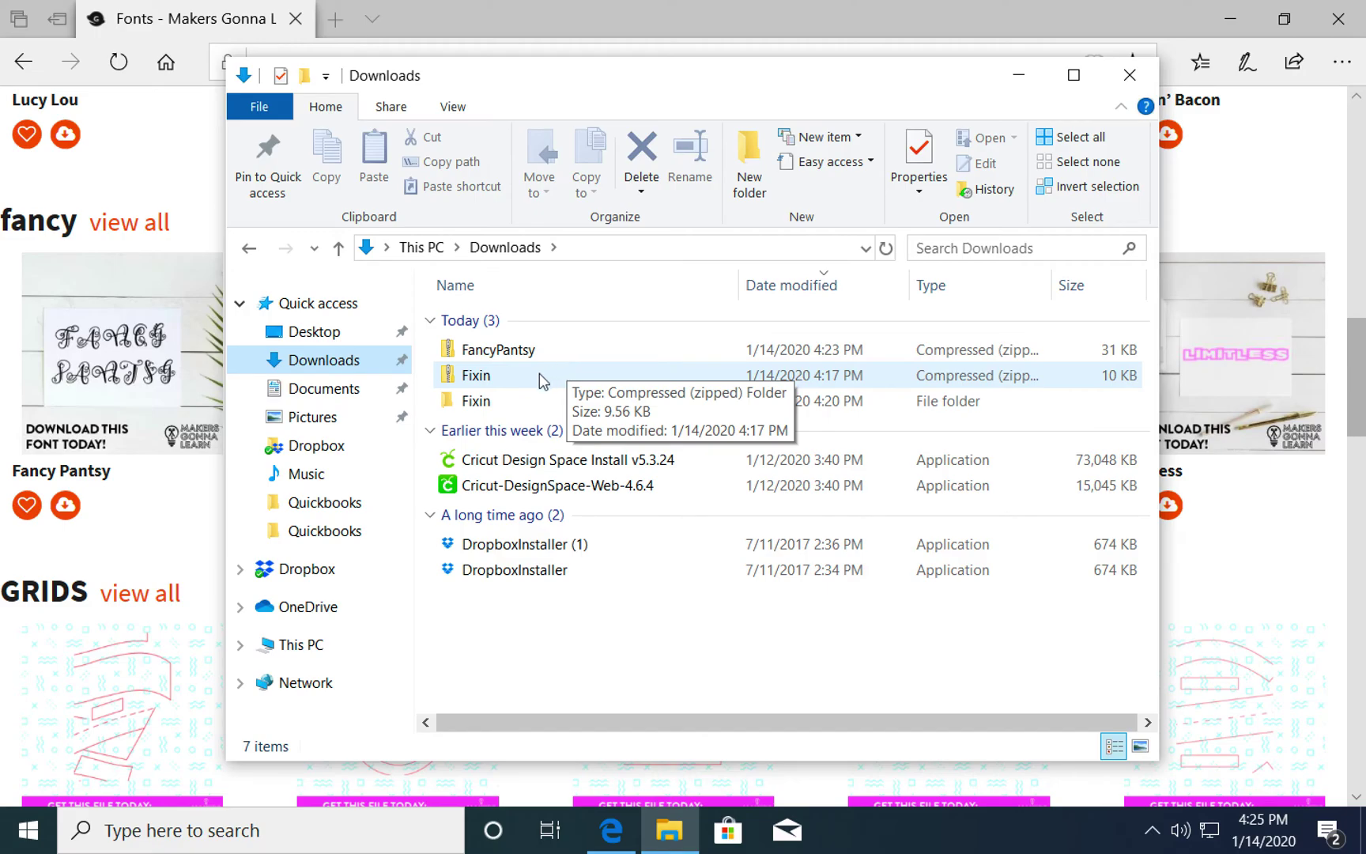
{"action": "left_click", "coordinate": [543, 363]}
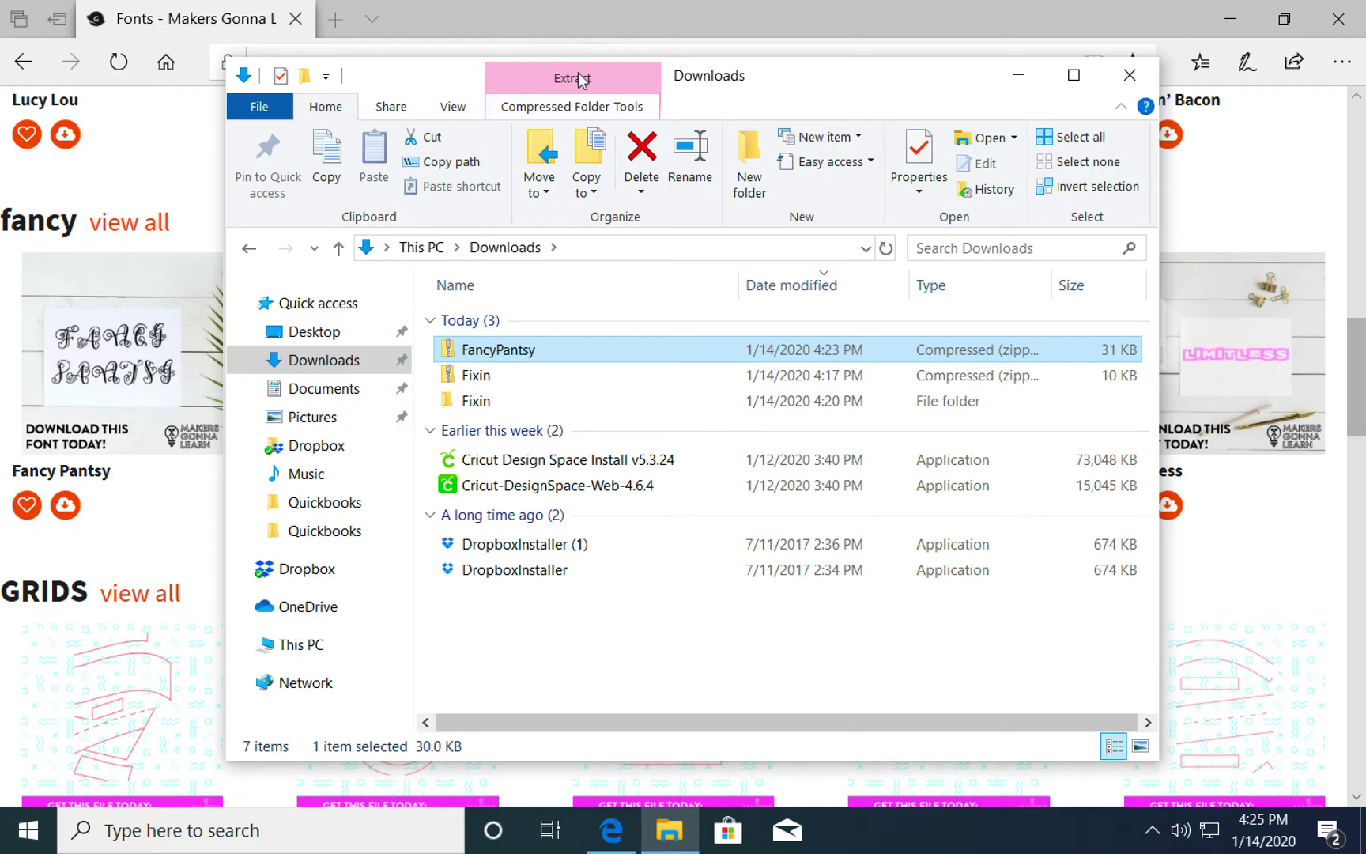
{"action": "left_click", "coordinate": [578, 79]}
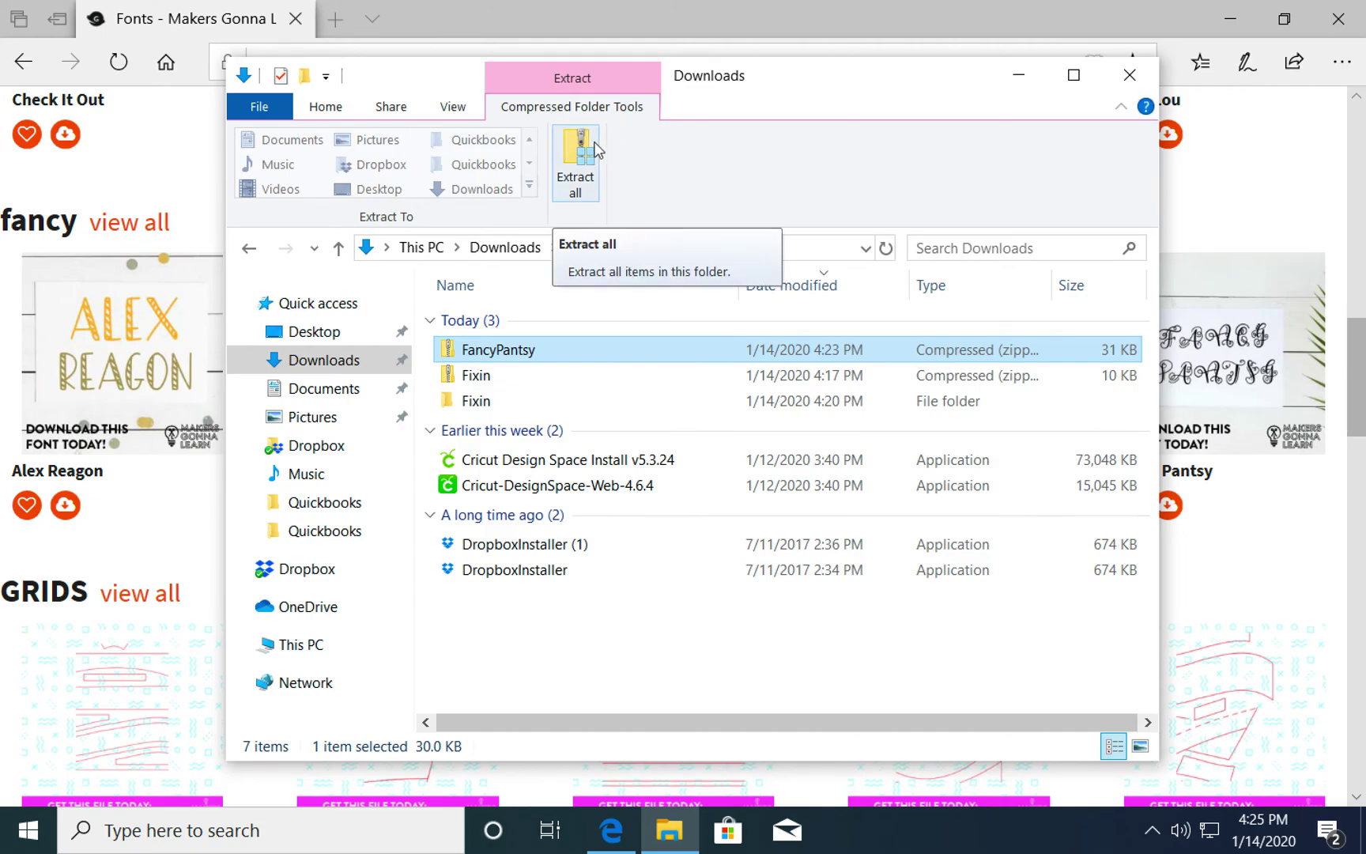
Start Extract all for the FancyPantsy zip, targeting Downloads\FancyPantsy
{"action": "left_click", "coordinate": [588, 199]}
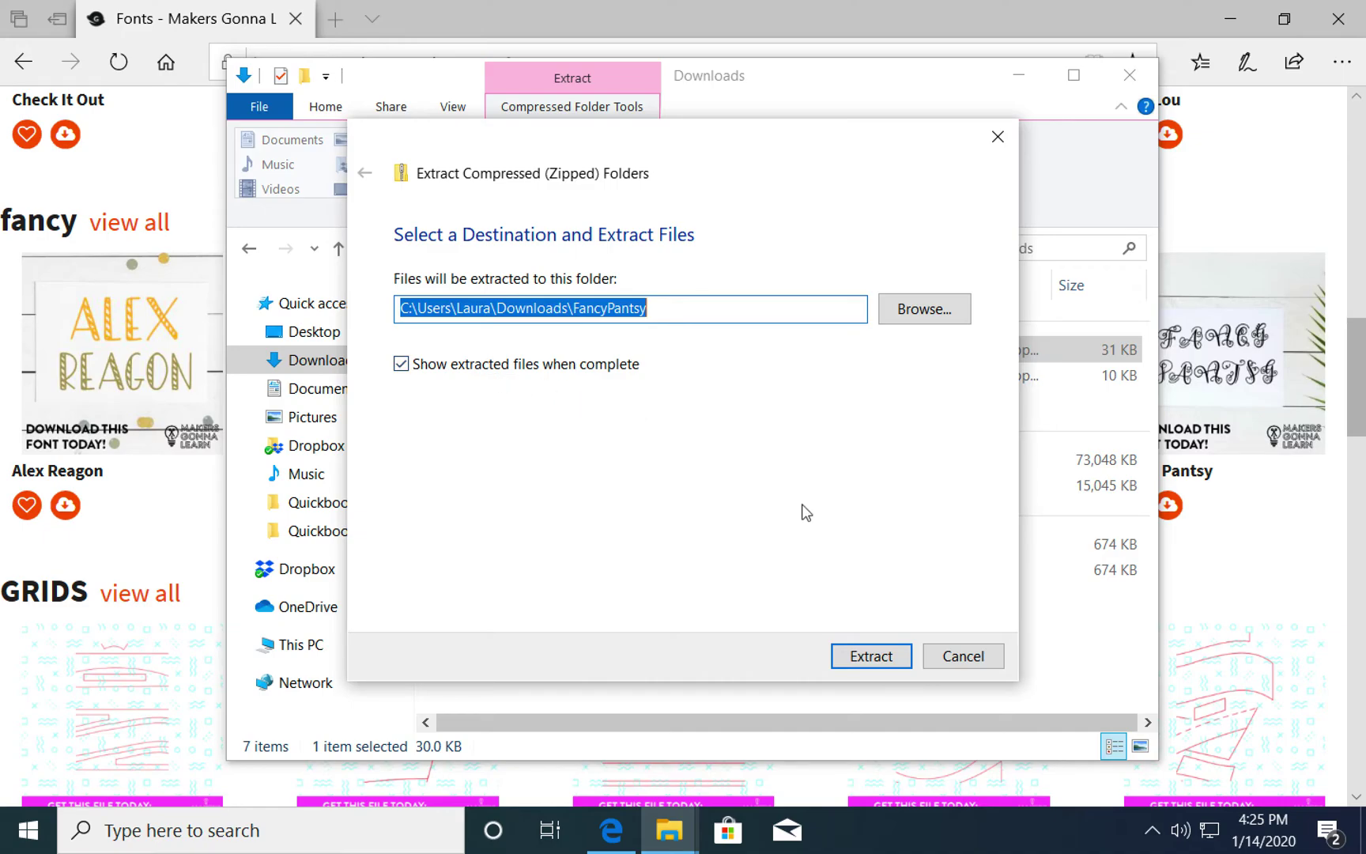
Extract the zip into Downloads\FancyPantsy and preview the FancyPantsy OpenType font file
{"action": "left_click", "coordinate": [871, 653]}
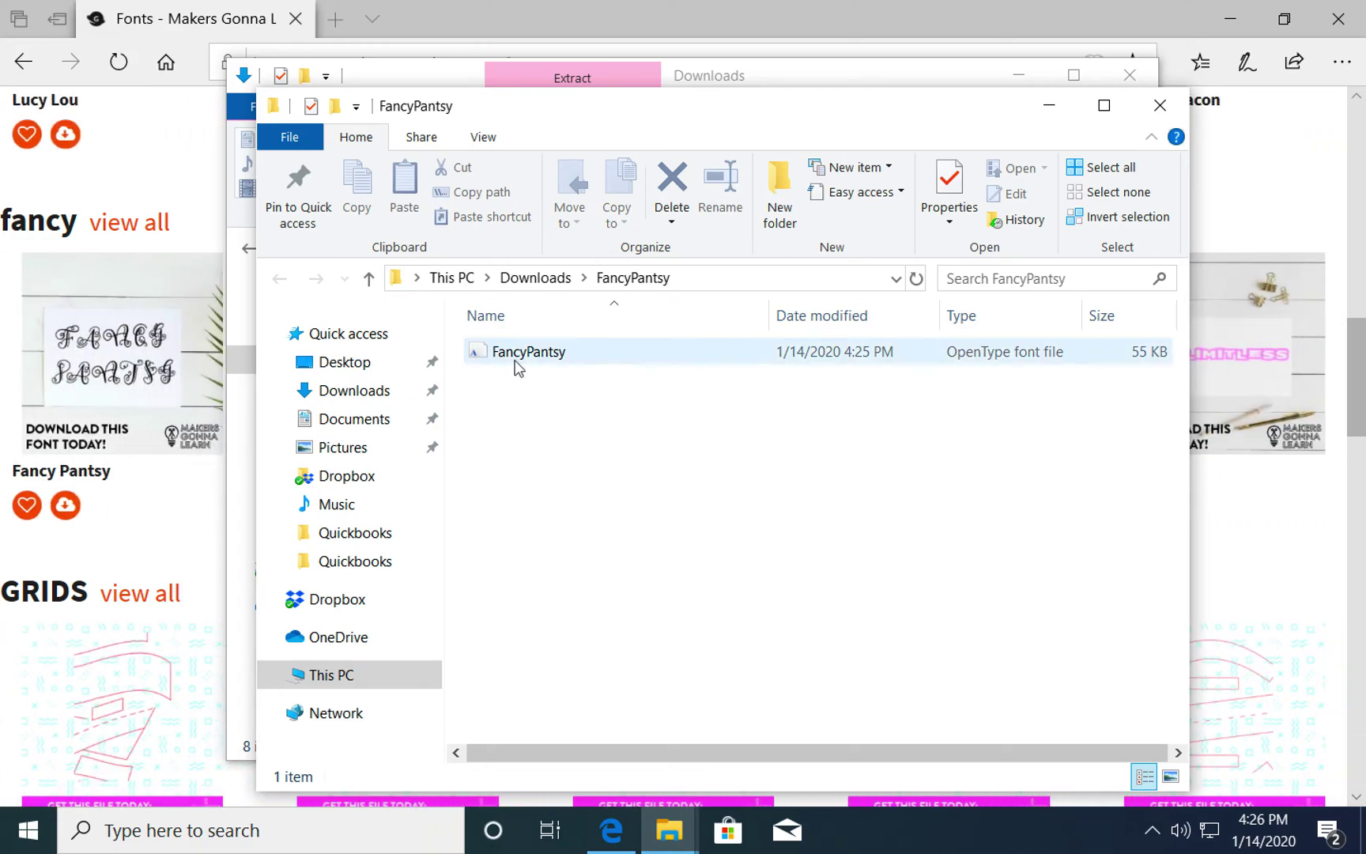
{"action": "double_click", "coordinate": [525, 353]}
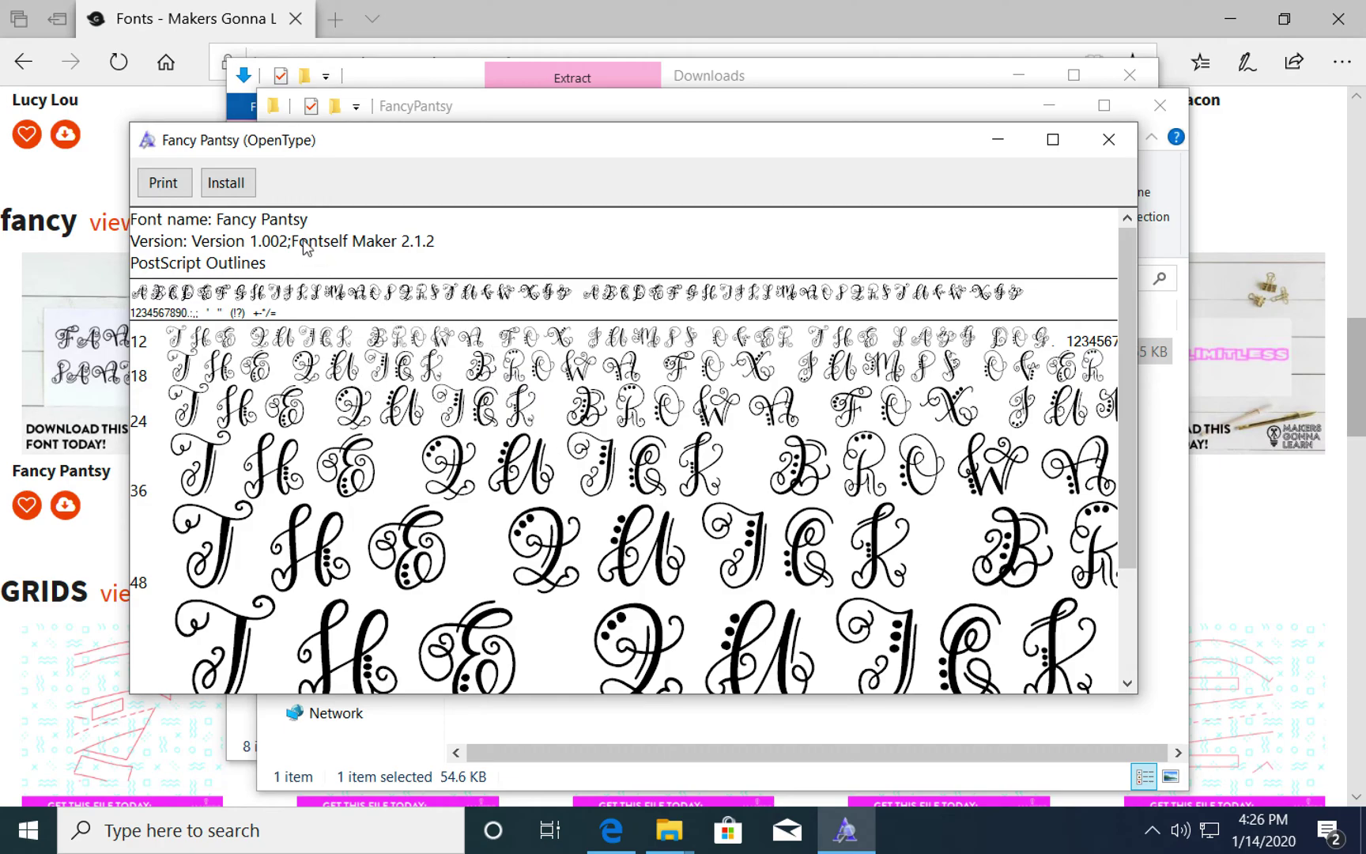
Install Fancy Pantsy on Windows, then close the font preview and the FancyPantsy folder window
{"action": "left_click", "coordinate": [230, 187]}
{"action": "left_click", "coordinate": [1109, 140]}
{"action": "left_click", "coordinate": [1160, 105]}
Close the Downloads window, minimize Edge, and launch Cricut Design Space from the desktop
{"action": "left_click", "coordinate": [1129, 75]}
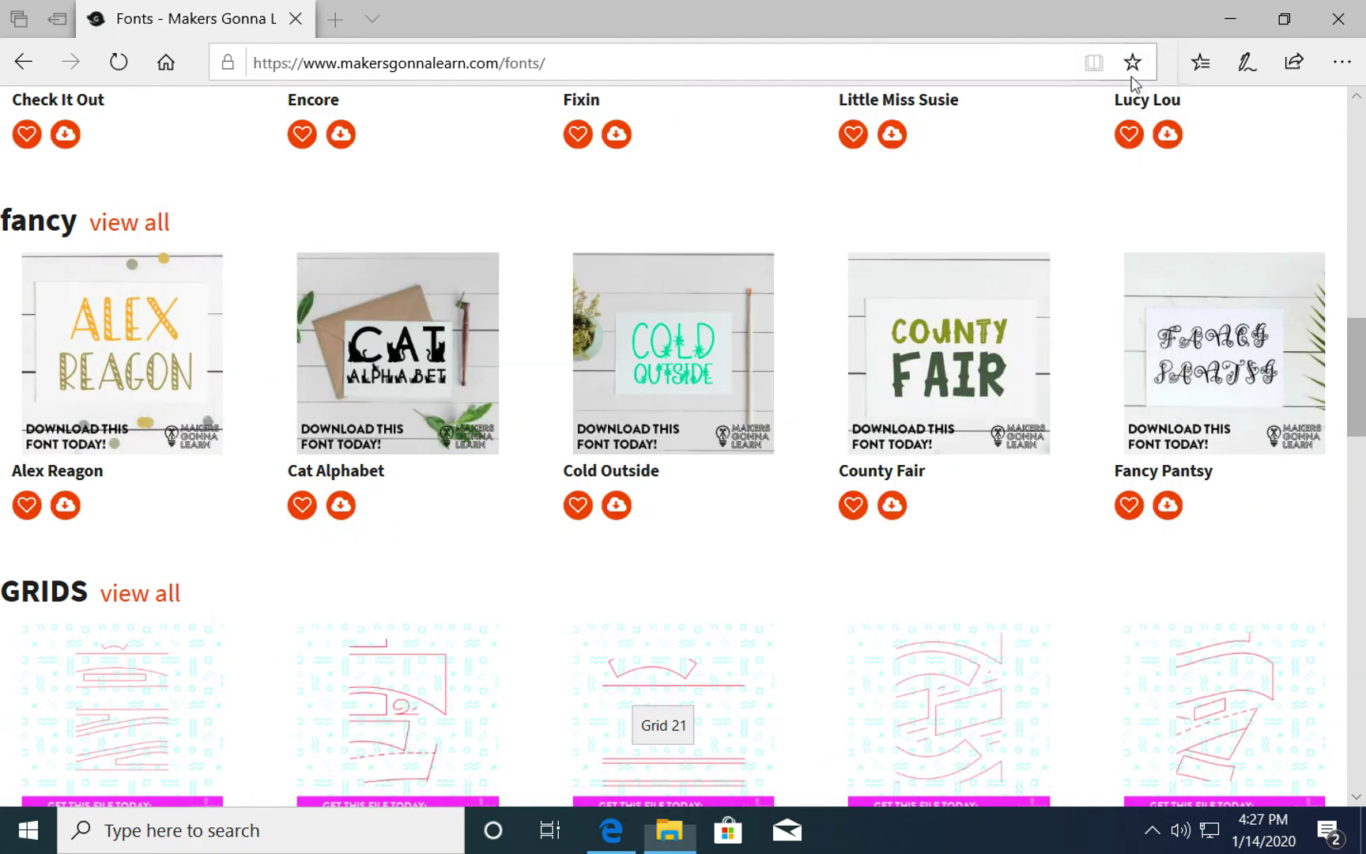
{"action": "left_click", "coordinate": [1230, 19]}
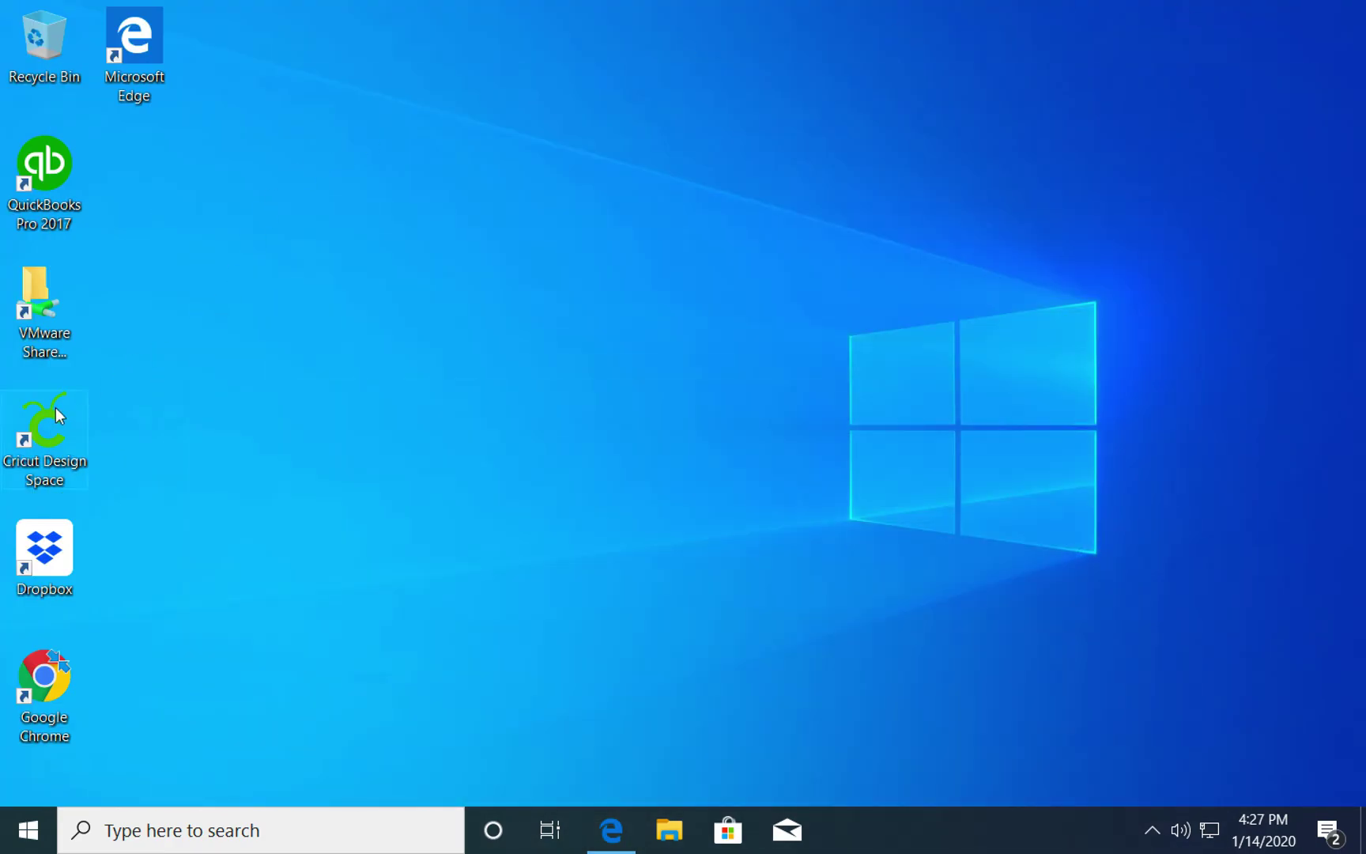
{"action": "double_click", "coordinate": [41, 426]}
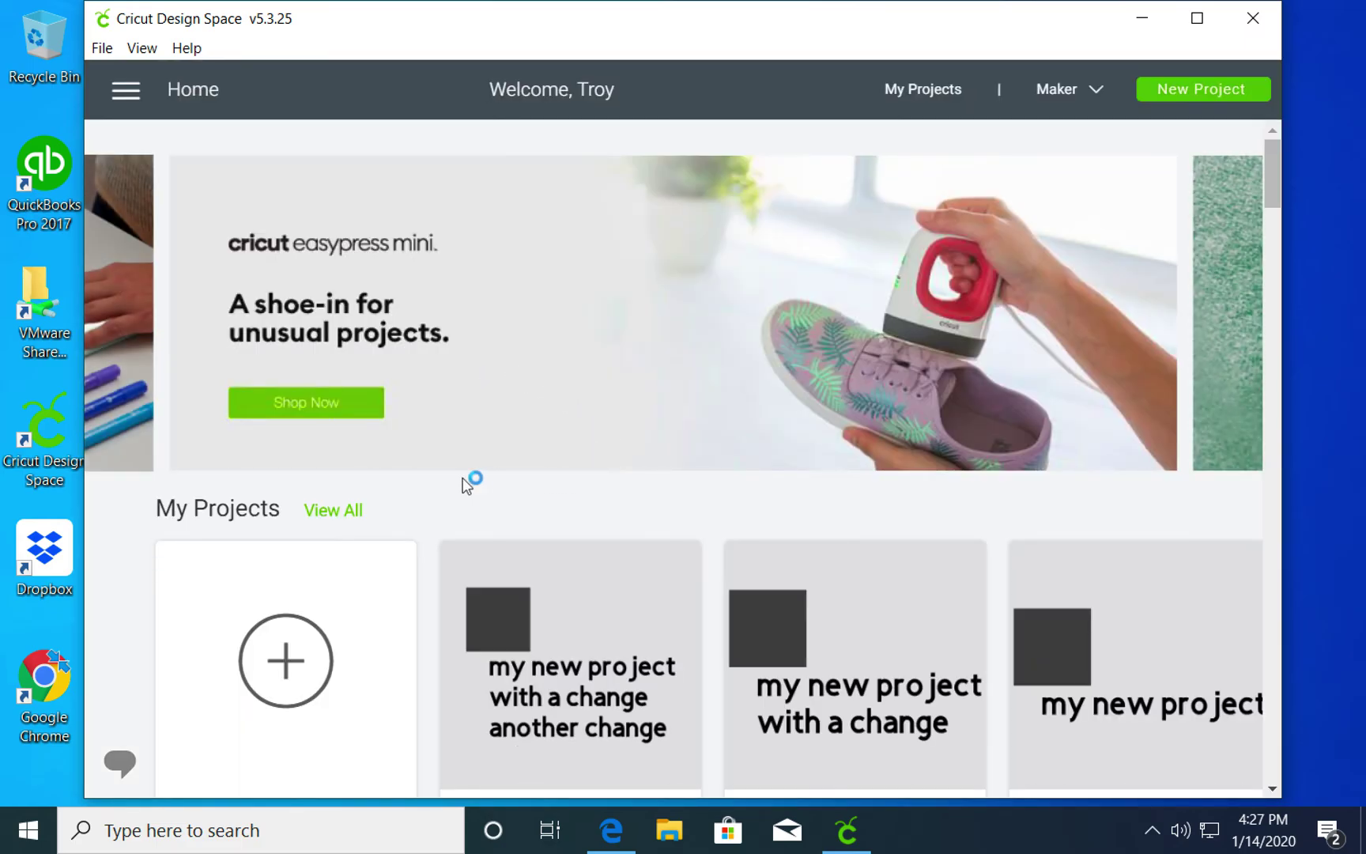
Start a new project and add a text layer reading 'This is text'
{"action": "left_click", "coordinate": [314, 647]}
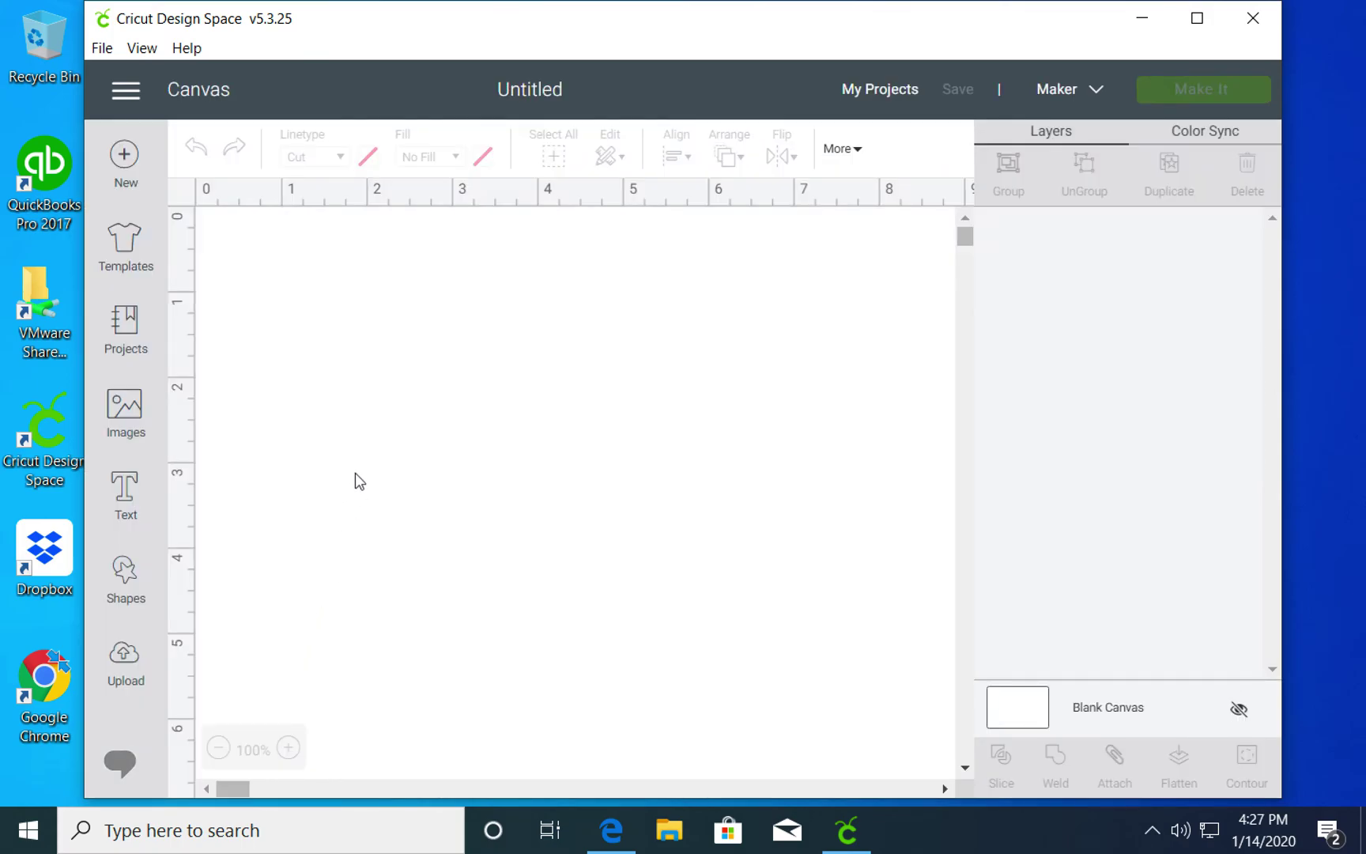
{"action": "left_click", "coordinate": [136, 506]}
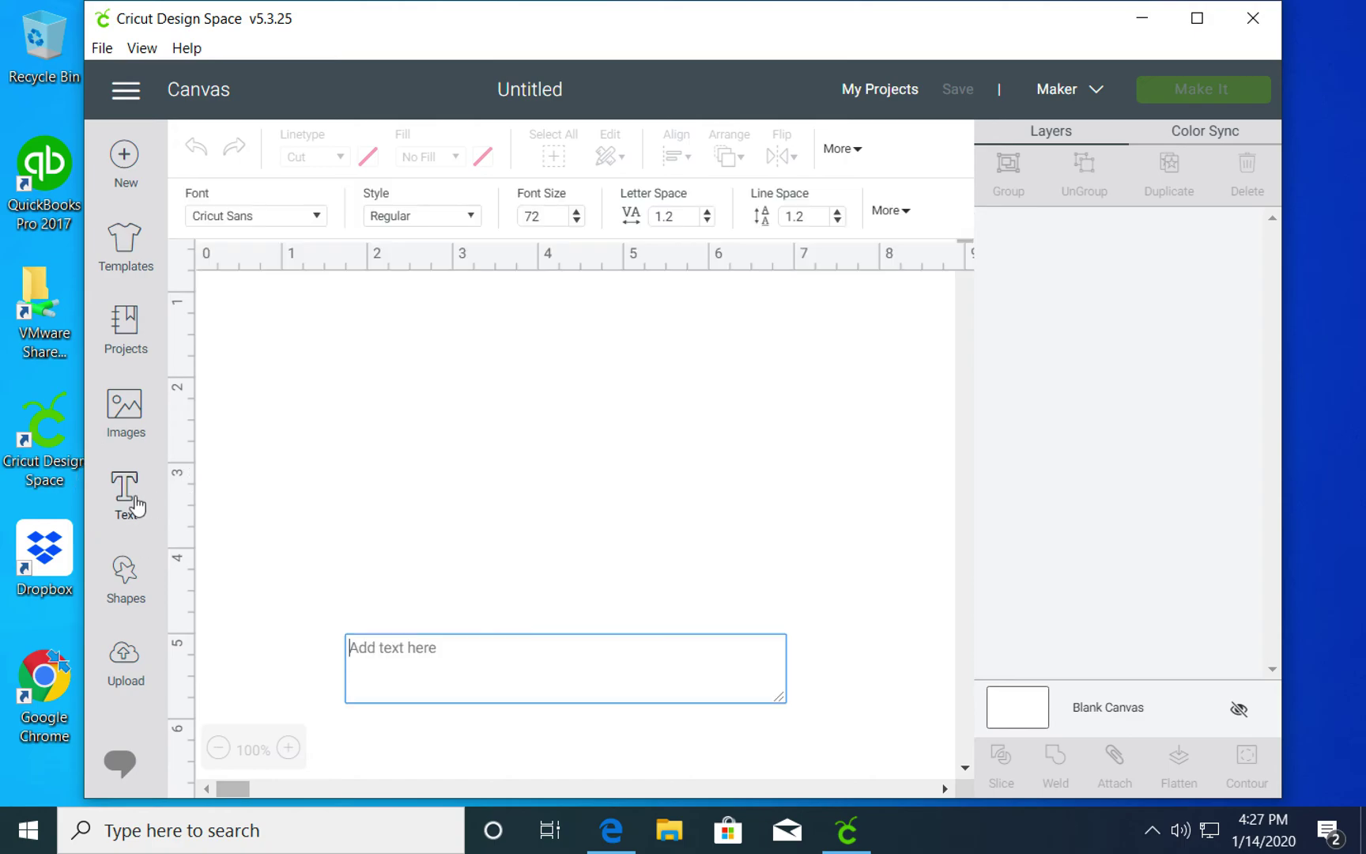
{"action": "type", "text": "This is text"}
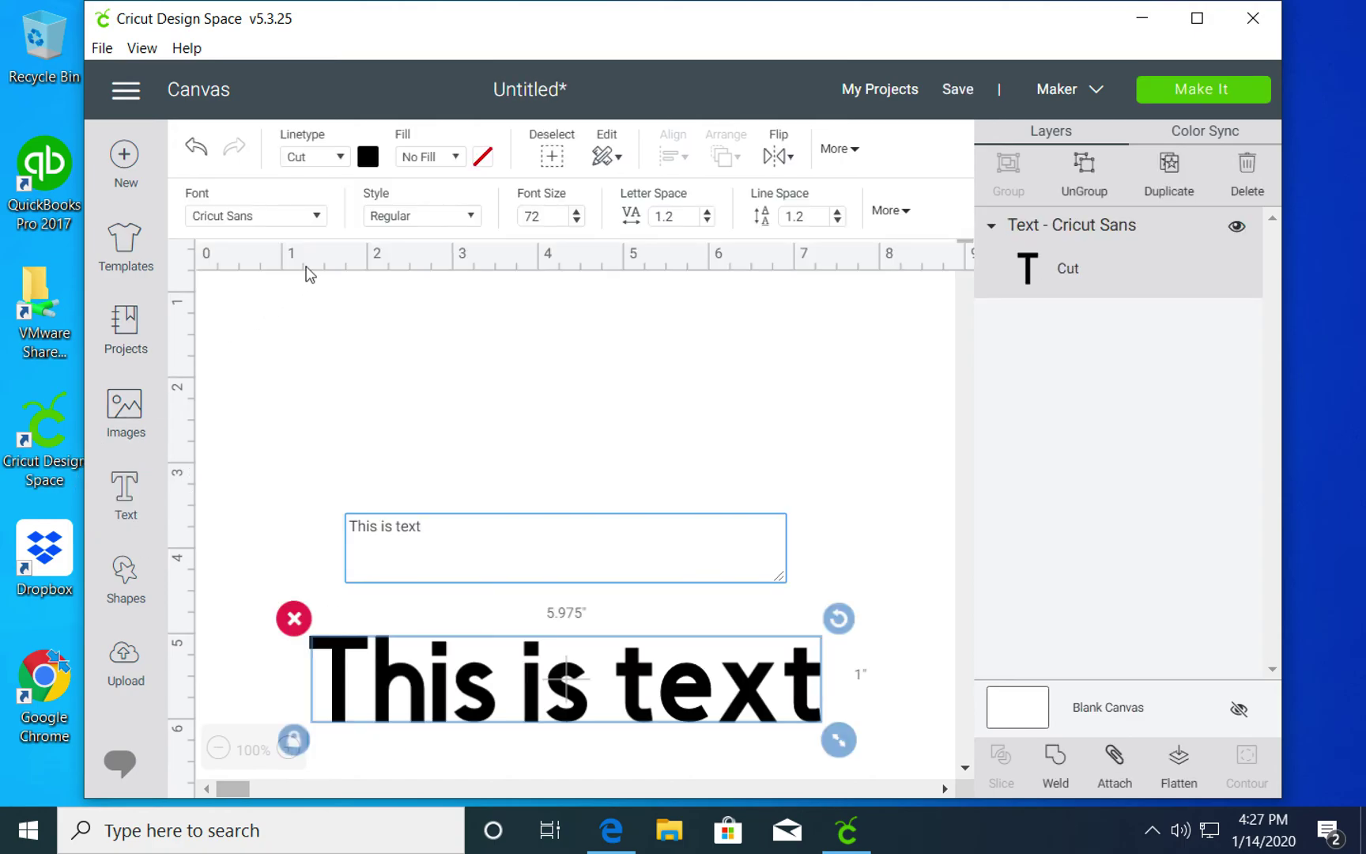
Search the font list for 'fancy' and apply Fancy Pantsy to the 'This is text' layer
{"action": "left_click", "coordinate": [317, 218]}
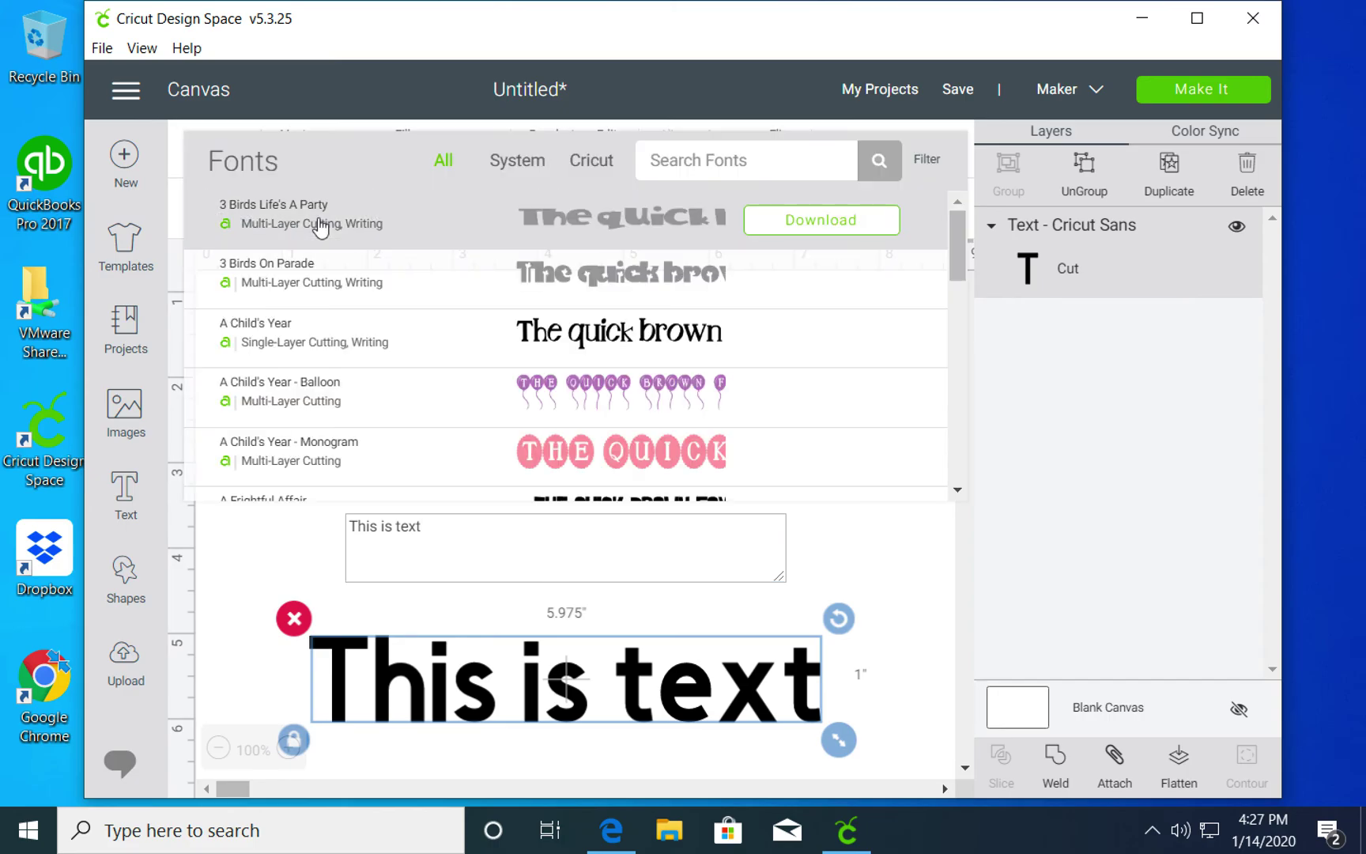
{"action": "left_click", "coordinate": [678, 168]}
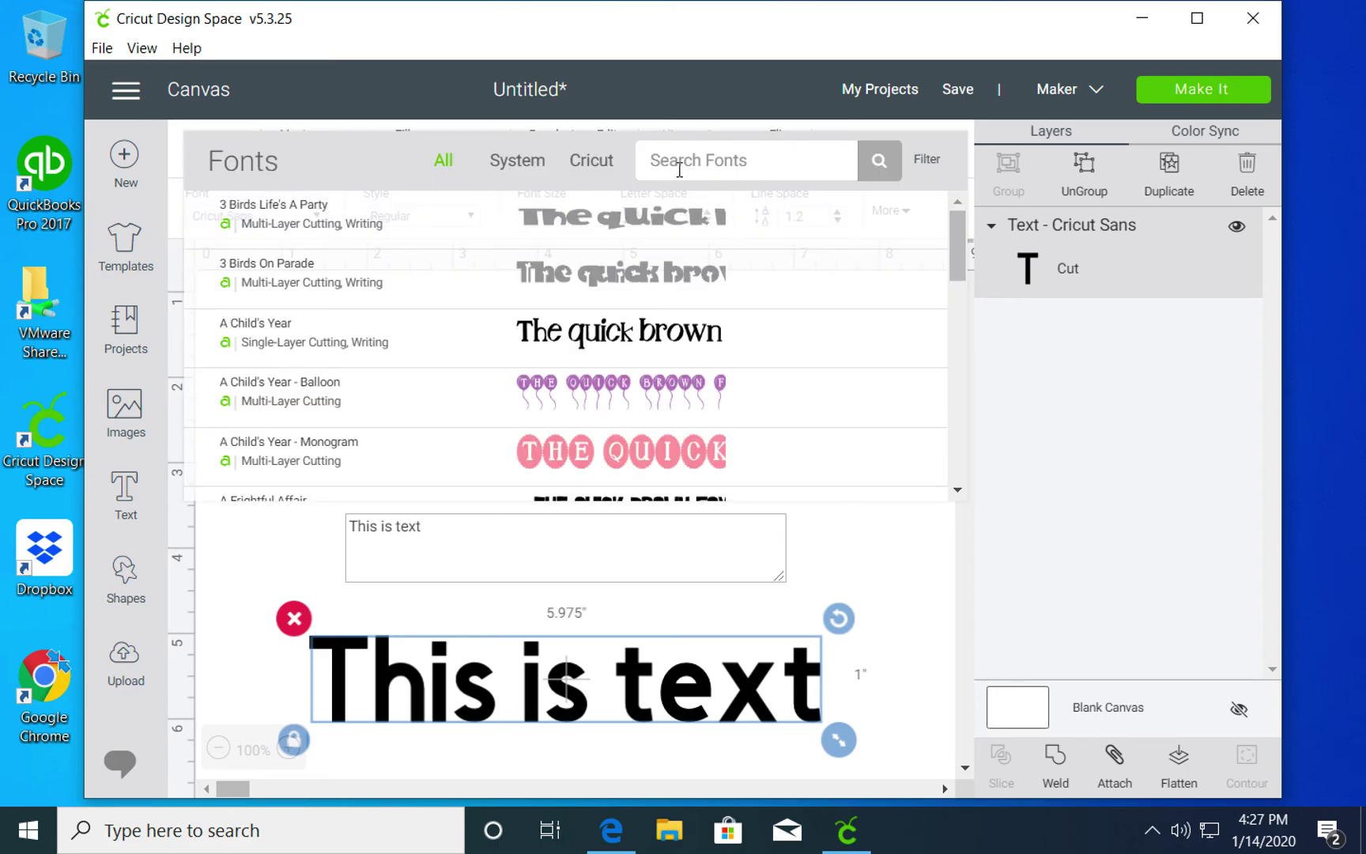
{"action": "type", "text": "fix"}
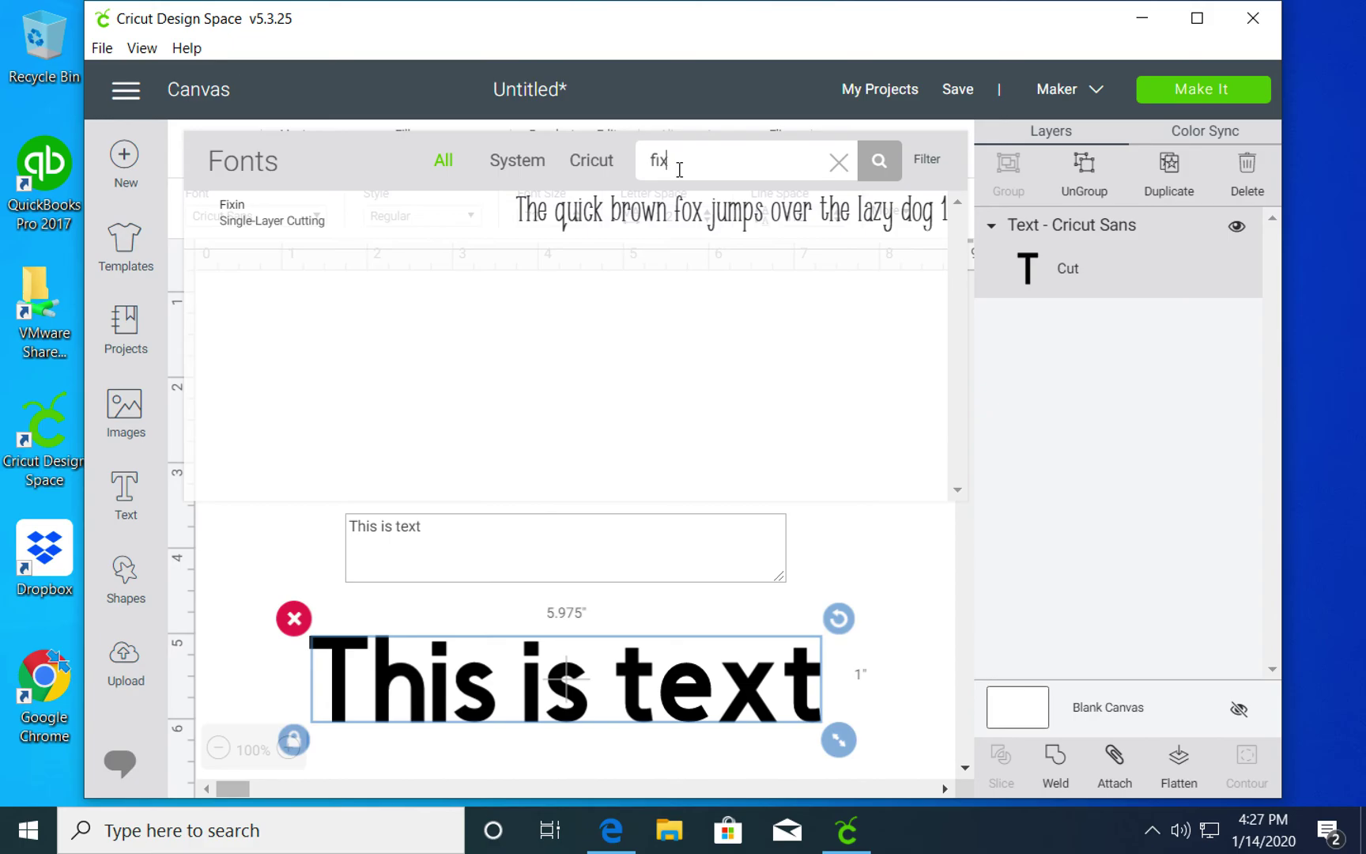
{"action": "key", "text": "BackSpace"}
{"action": "key", "text": "BackSpace"}
{"action": "key", "text": "BackSpace"}
{"action": "type", "text": "fan"}
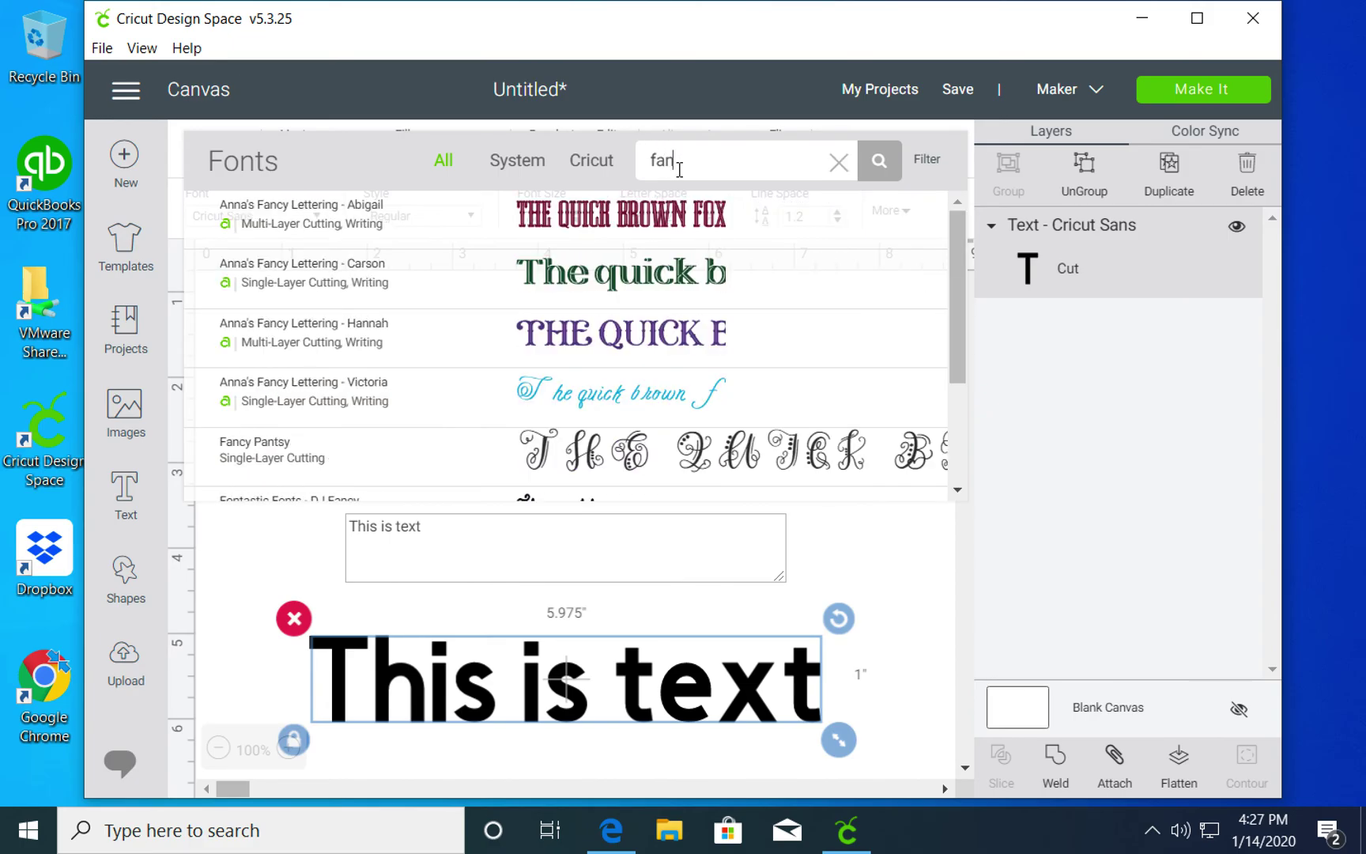
{"action": "type", "text": "cy"}
{"action": "left_click", "coordinate": [458, 457]}
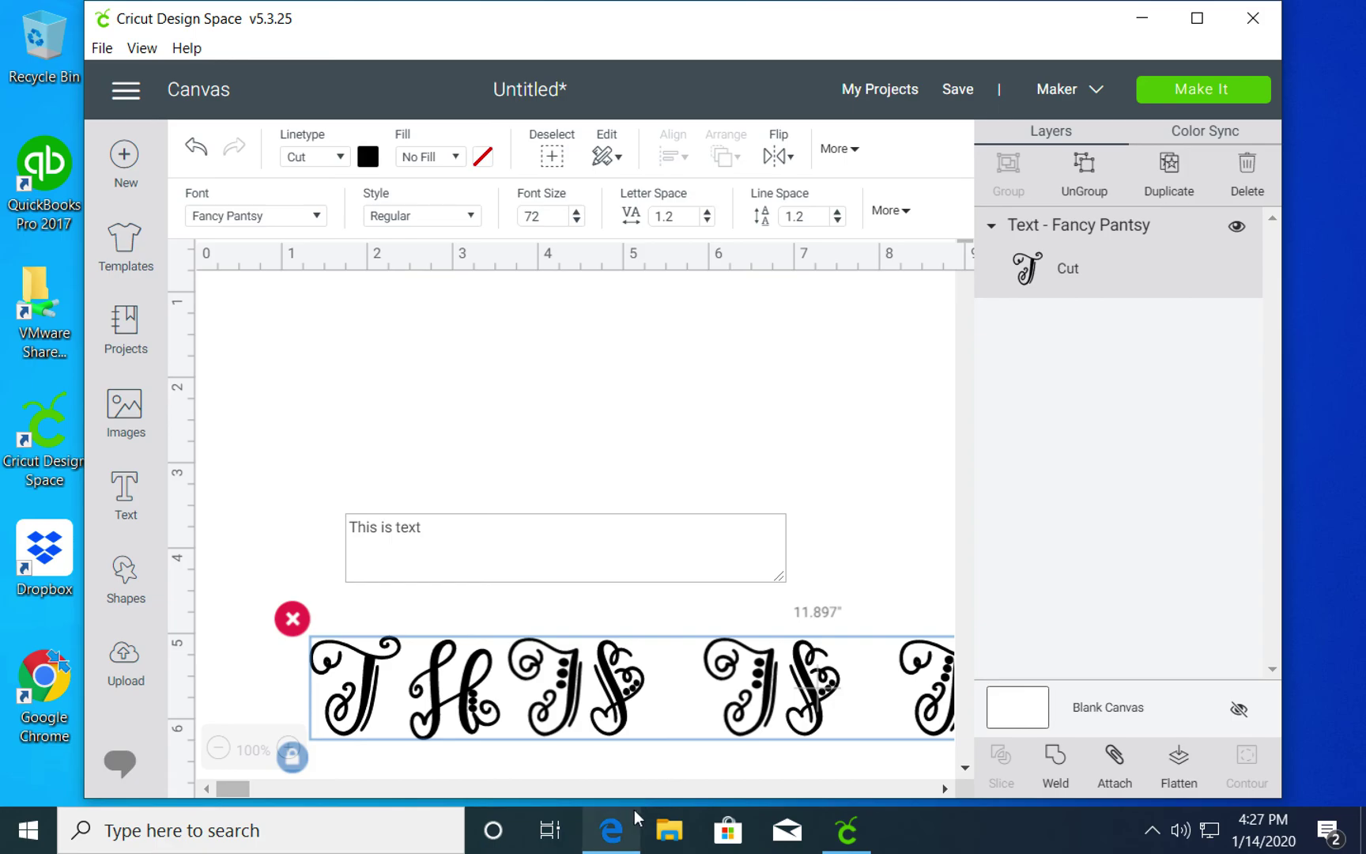
Open the extracted FancyPantsy folder inside Downloads in File Explorer
{"action": "left_click", "coordinate": [664, 832]}
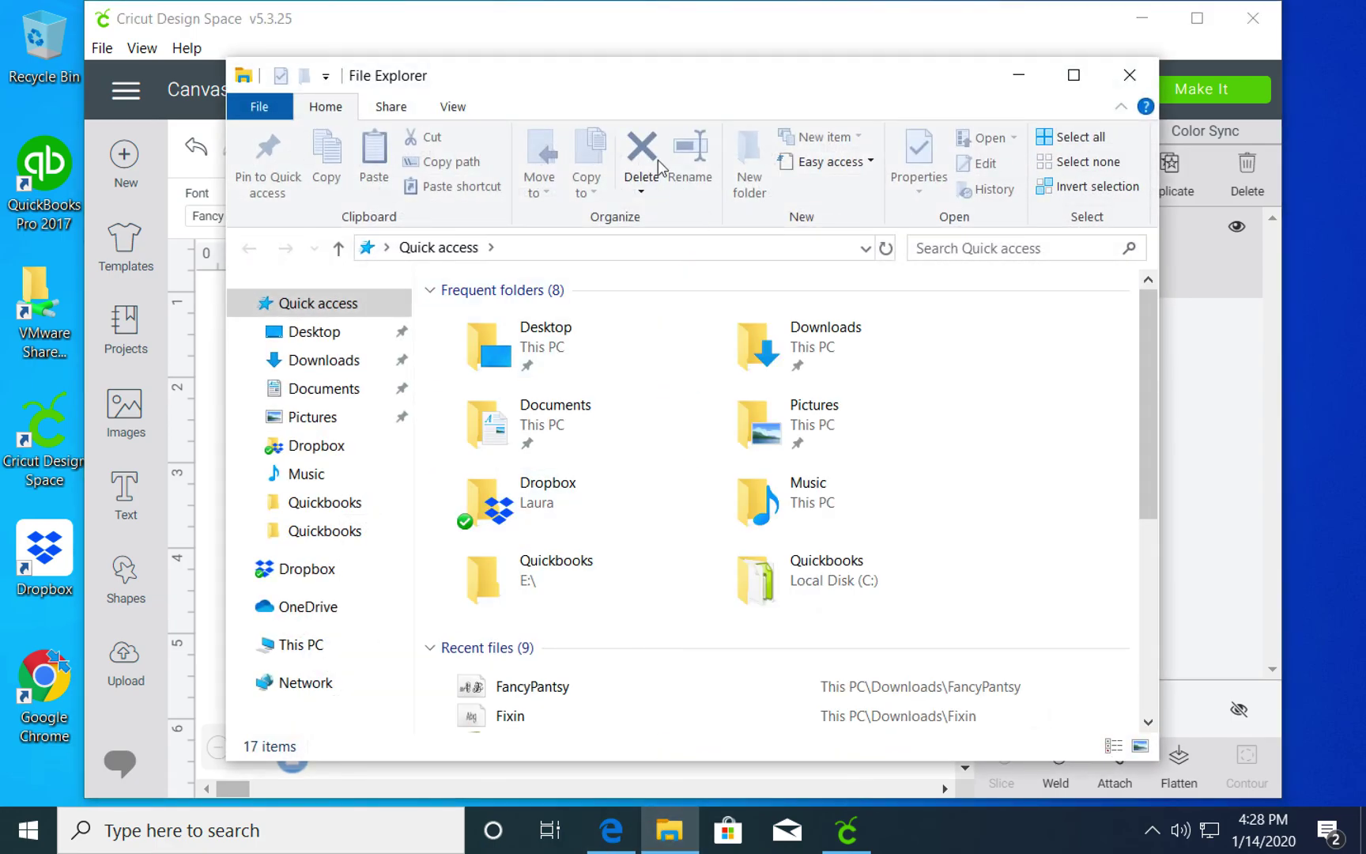
{"action": "left_click", "coordinate": [350, 367]}
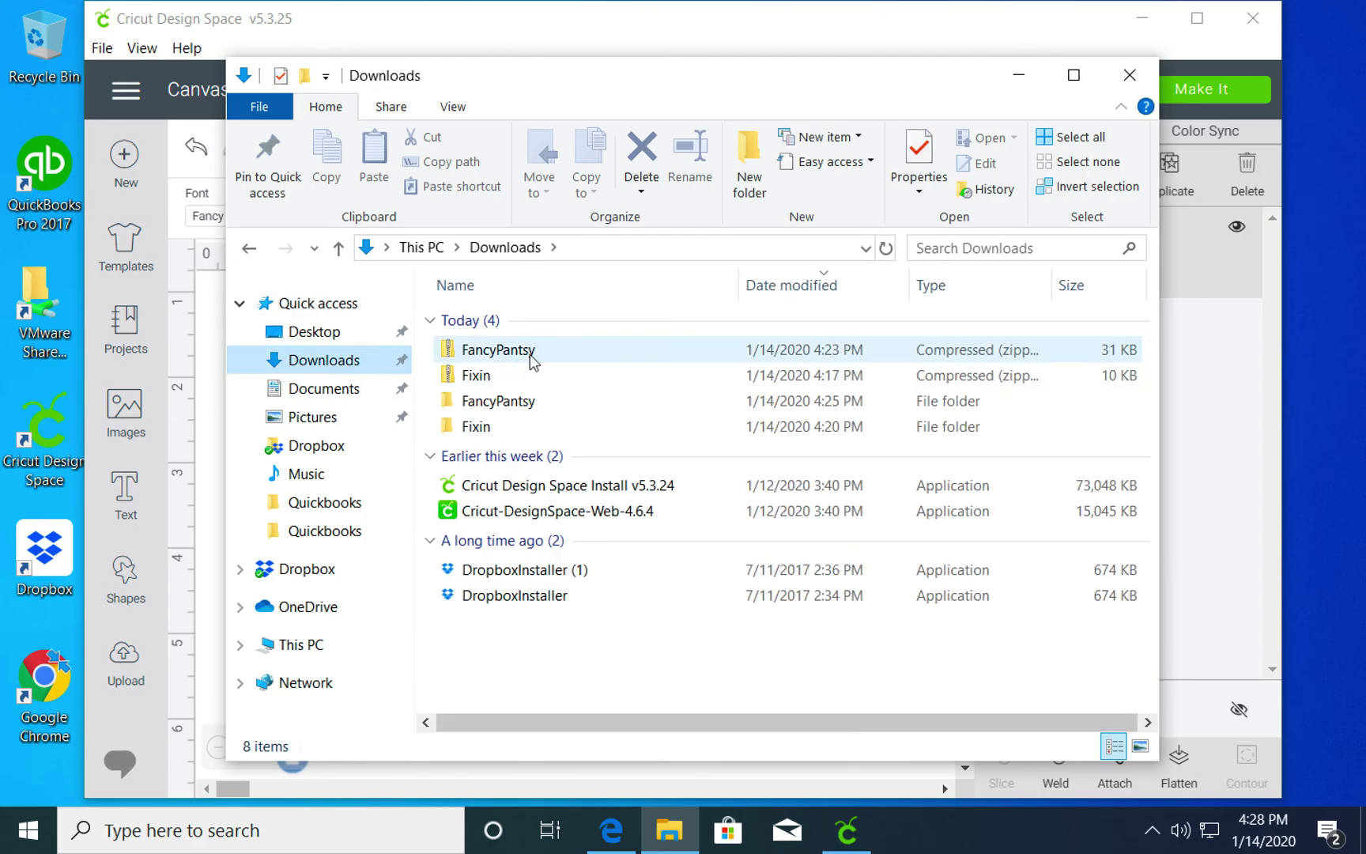
{"action": "left_click", "coordinate": [537, 365]}
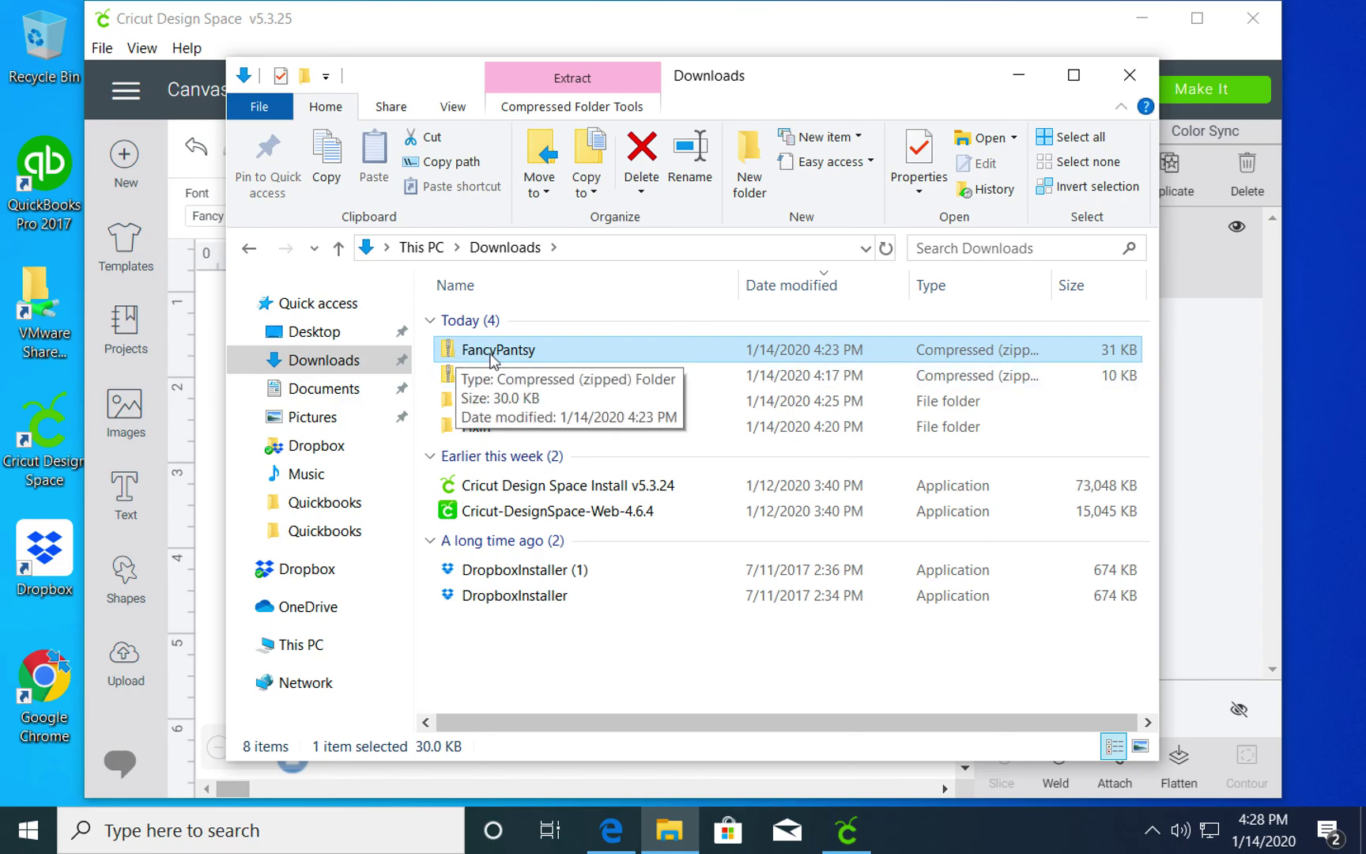
{"action": "left_click", "coordinate": [520, 404]}
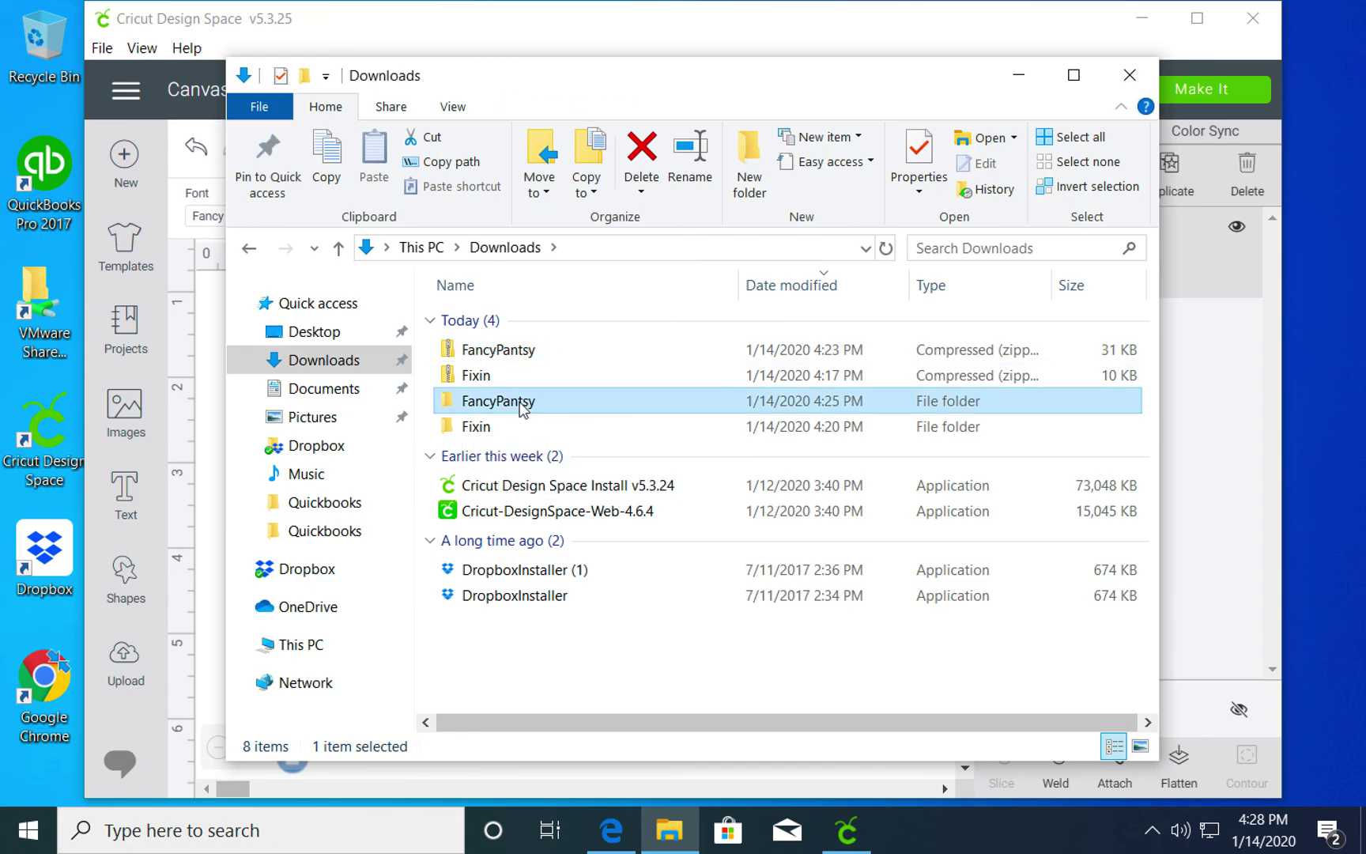
{"action": "left_click", "coordinate": [506, 427]}
{"action": "left_click", "coordinate": [490, 401]}
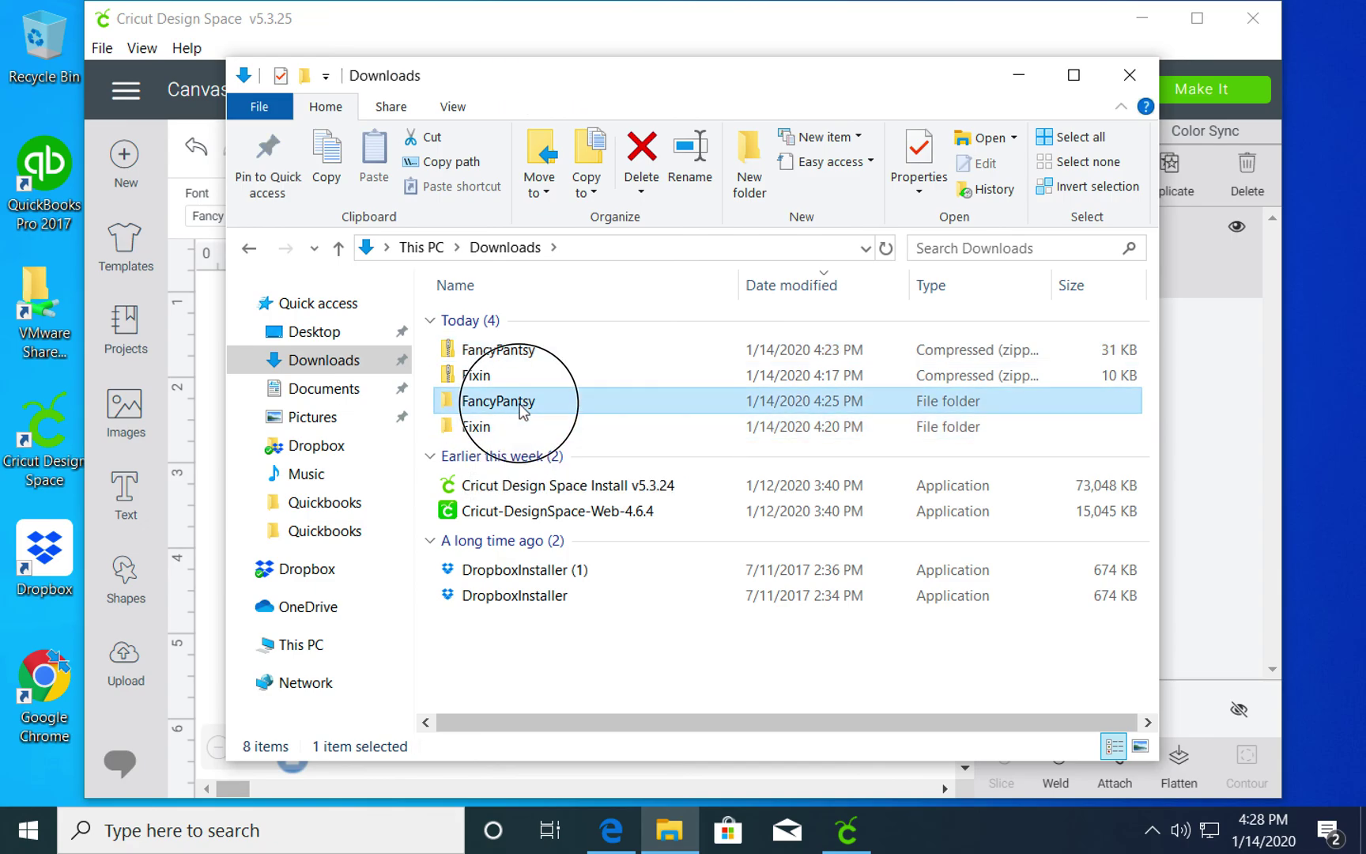
{"action": "left_click", "coordinate": [506, 425]}
{"action": "left_click", "coordinate": [518, 405]}
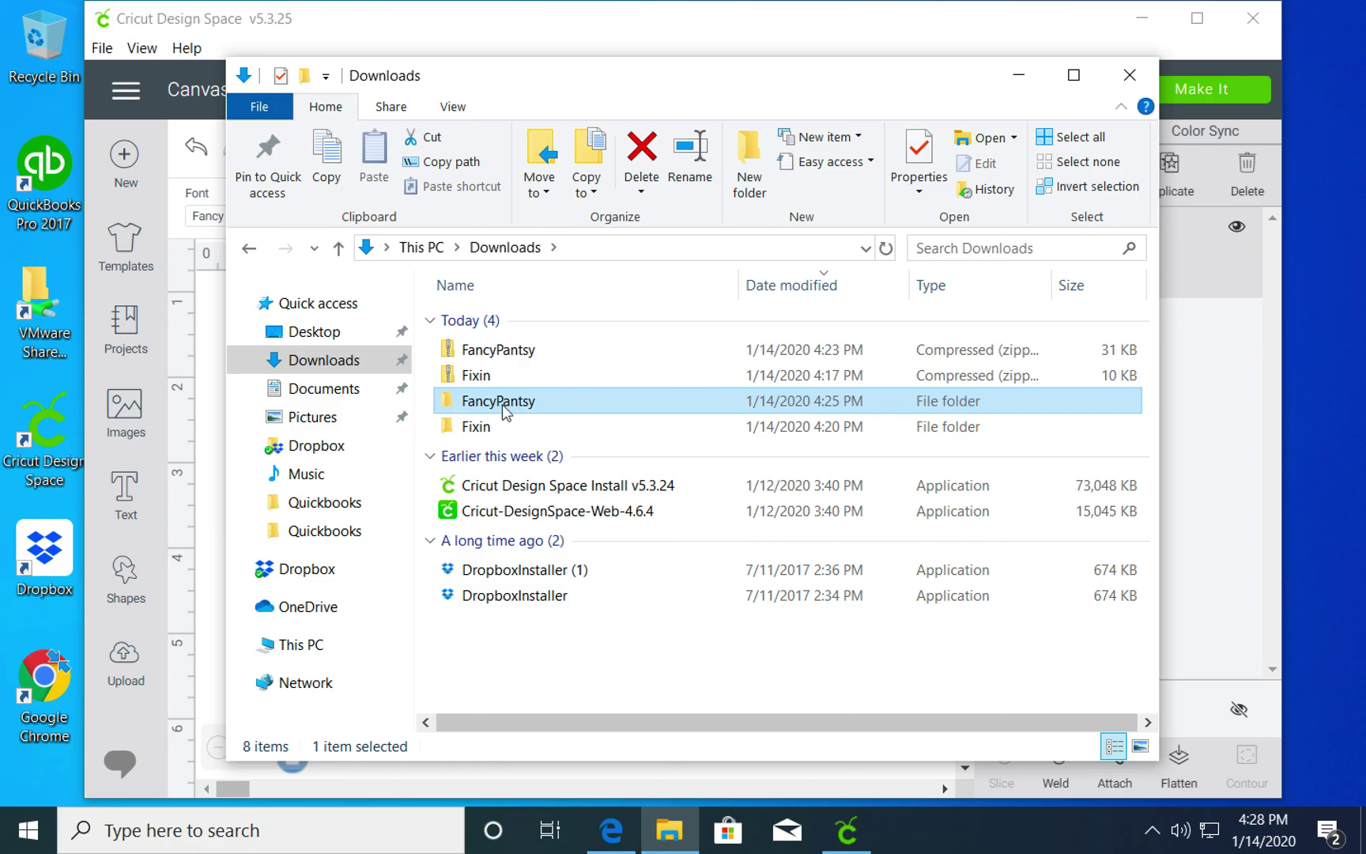
{"action": "double_click", "coordinate": [501, 405]}
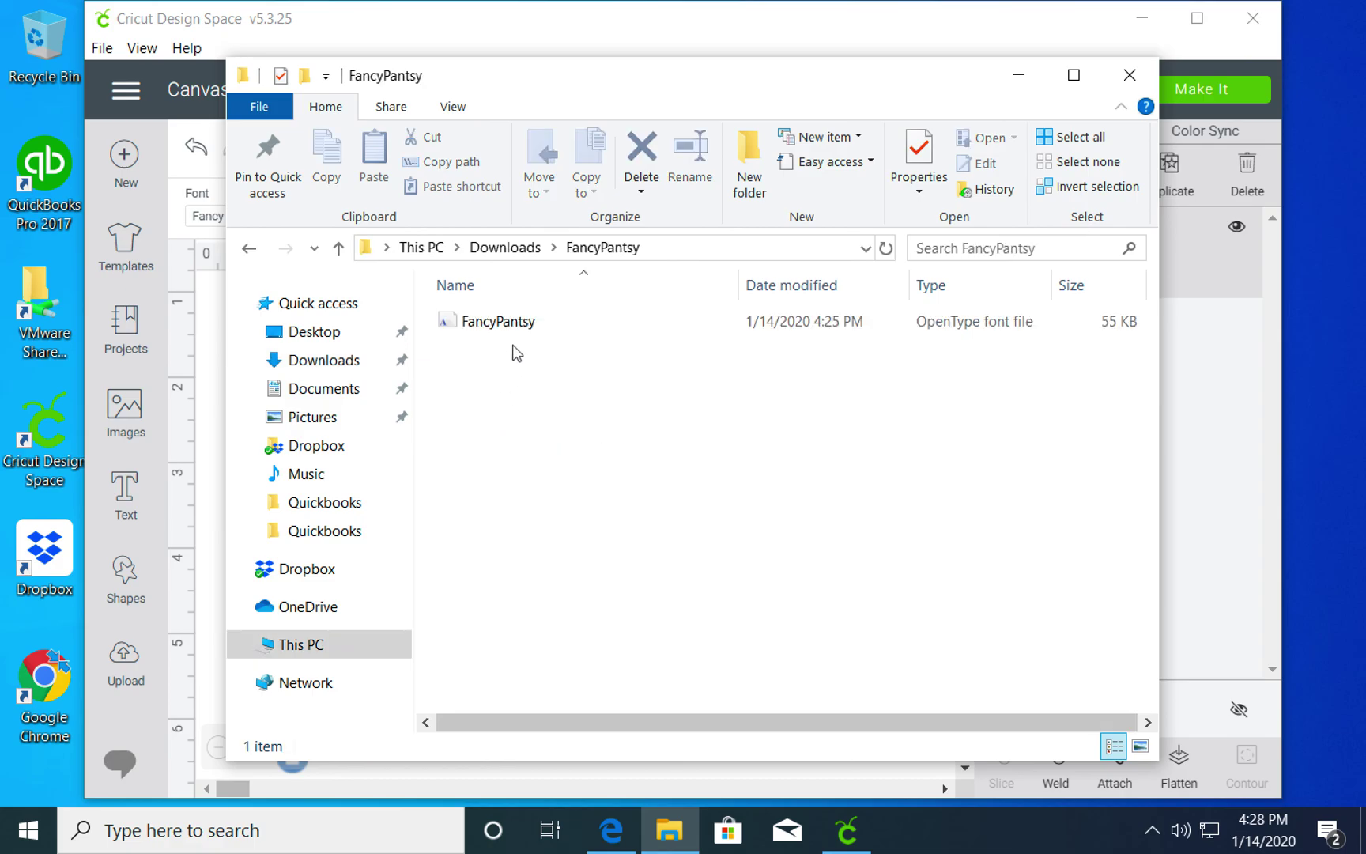
Preview the 55 KB FancyPantsy OpenType font file, then close the preview
{"action": "left_click", "coordinate": [521, 333]}
{"action": "double_click", "coordinate": [516, 331]}
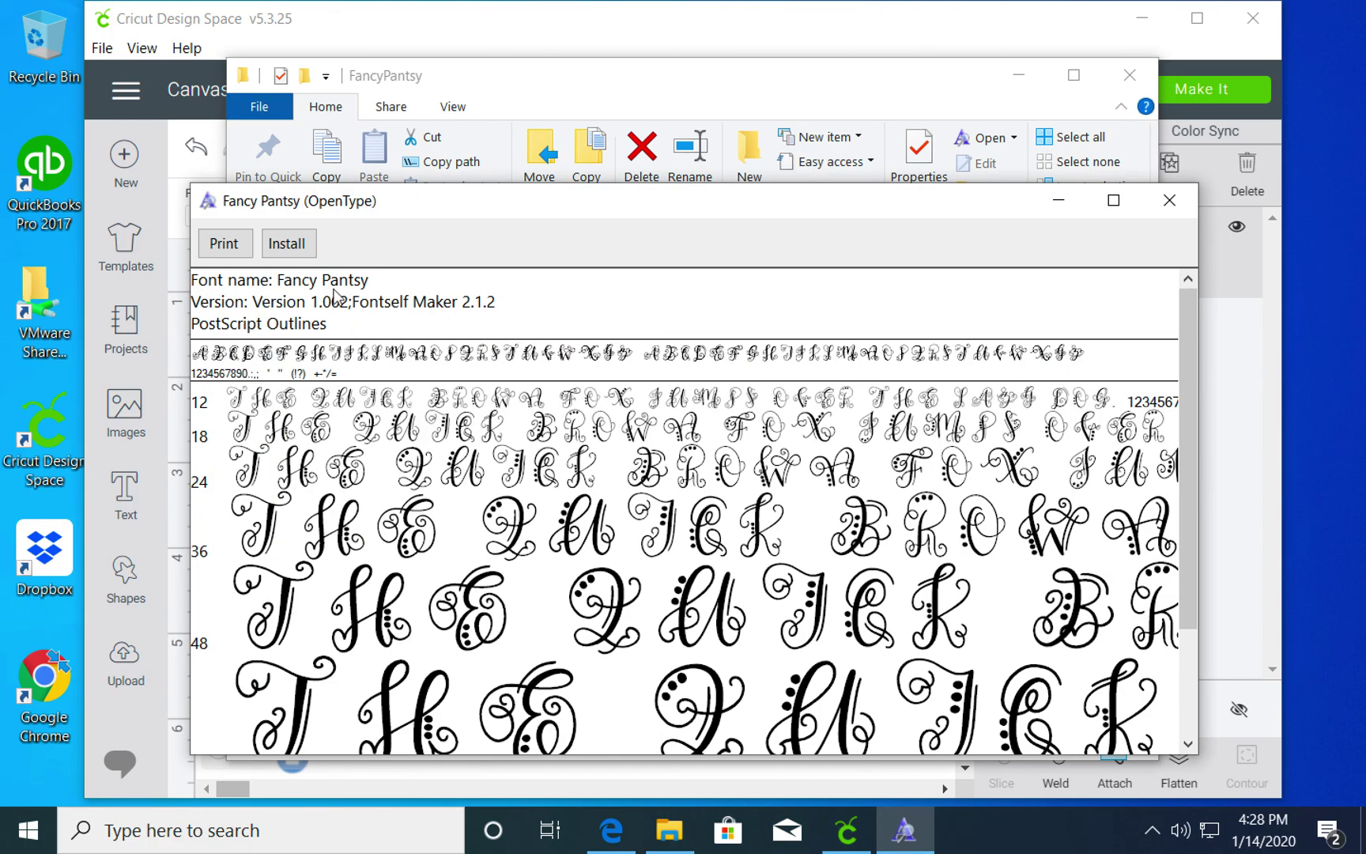
{"action": "left_click", "coordinate": [1178, 207]}
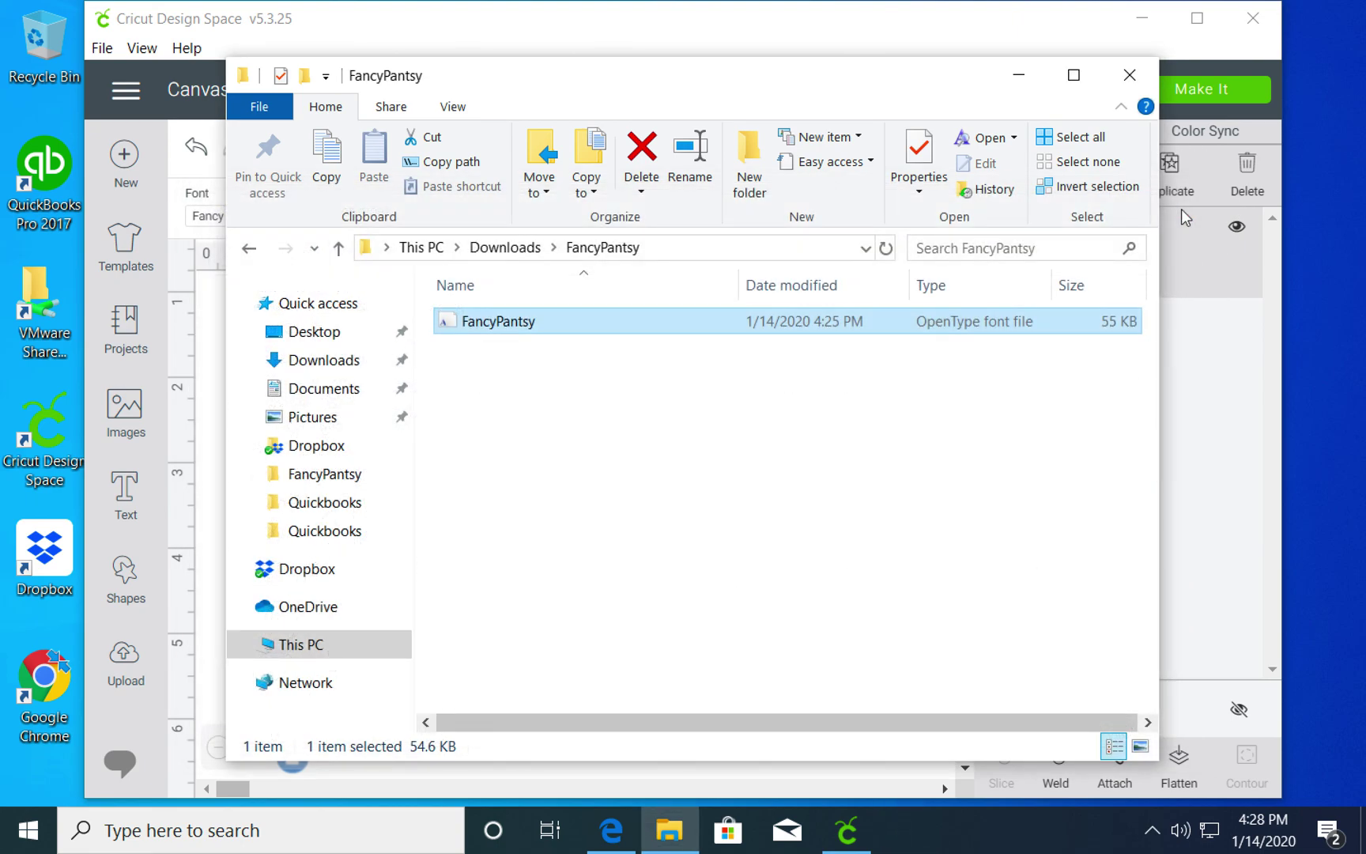